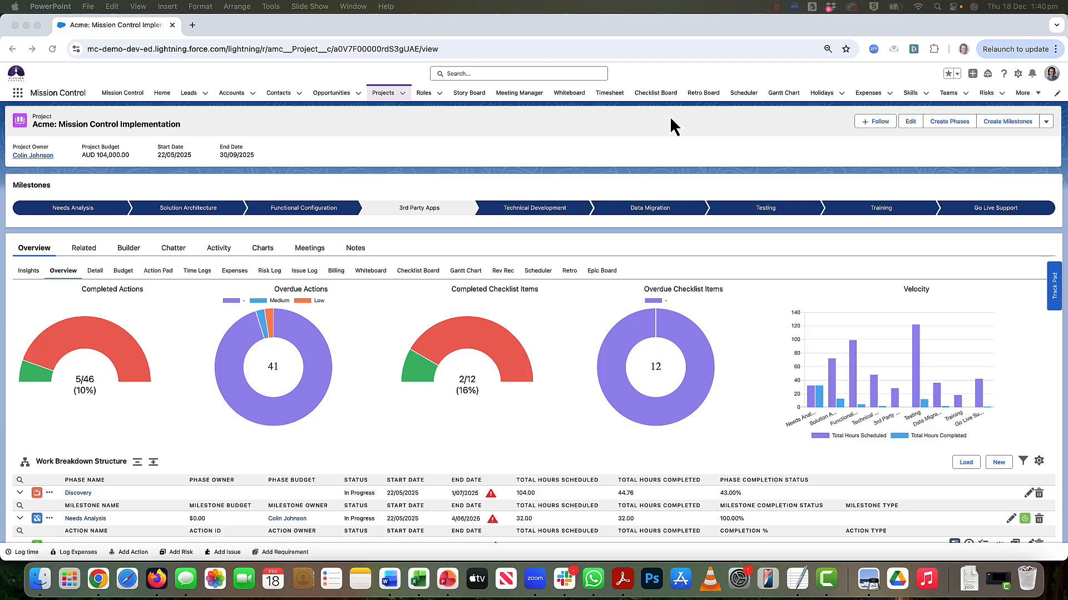
- Open phase creation for the Acme: Mission Control Implementation project and add five new phase rows
click(333, 130)
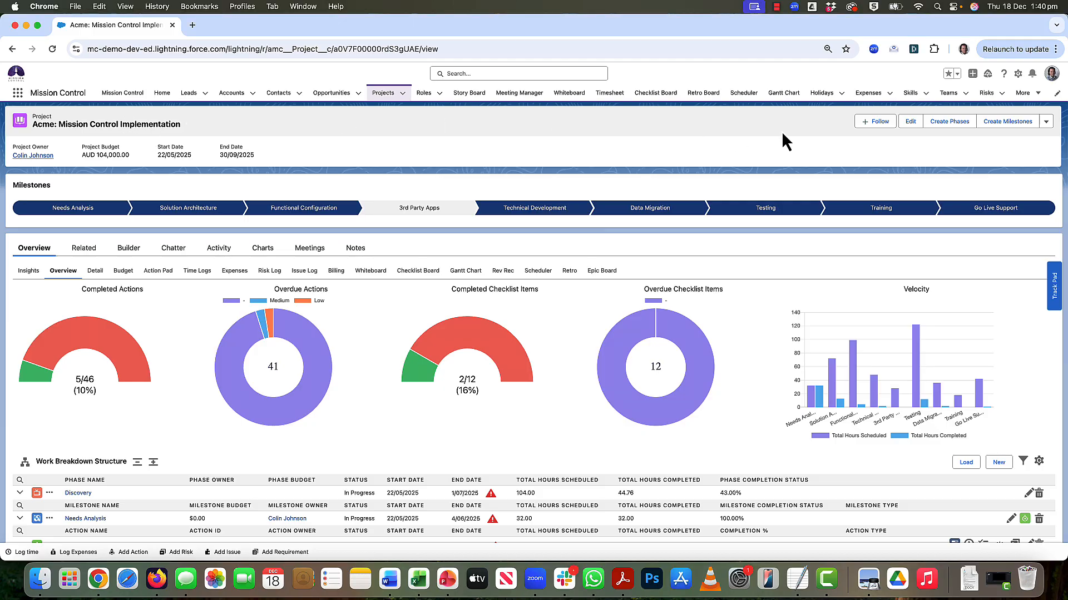
click(1045, 124)
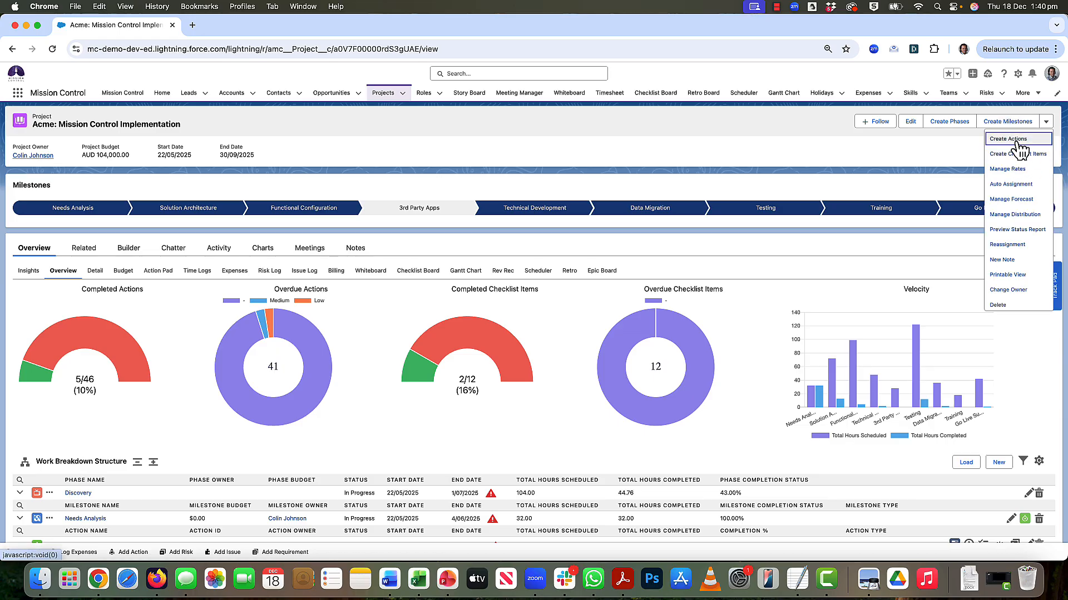
click(950, 122)
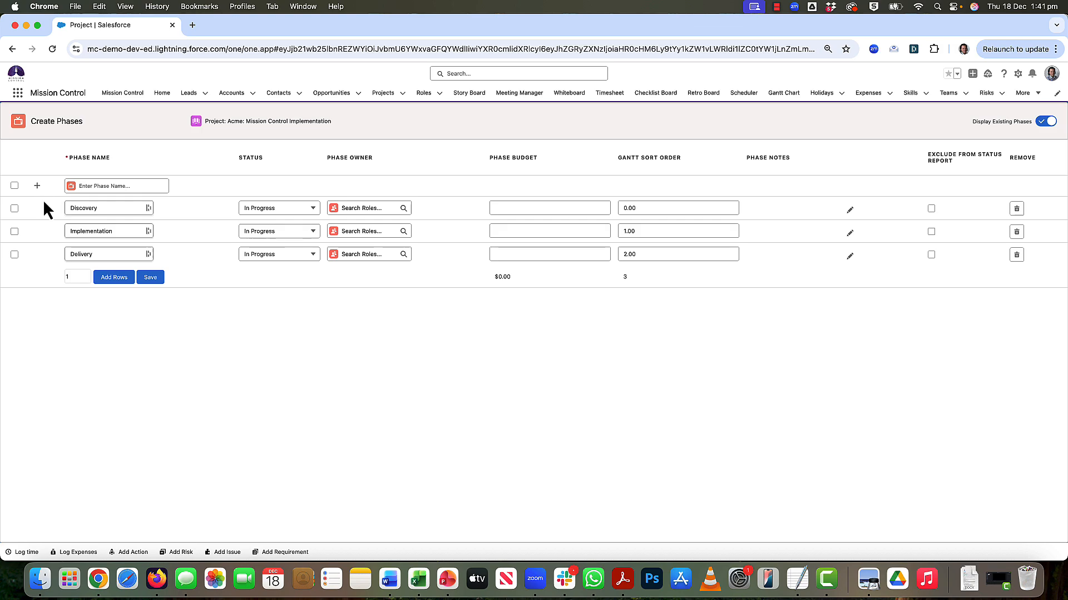
double_click(72, 277)
text(5)
click(134, 281)
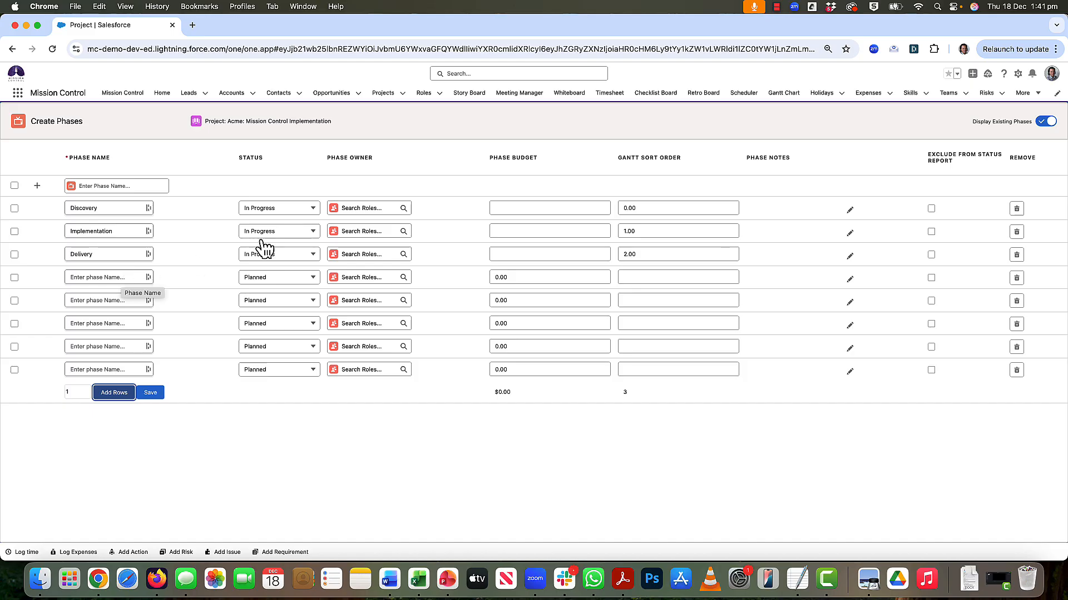
- Assign the Acme project's owner as phase owner of Discovery and copy that owner to Implementation and Delivery
click(353, 208)
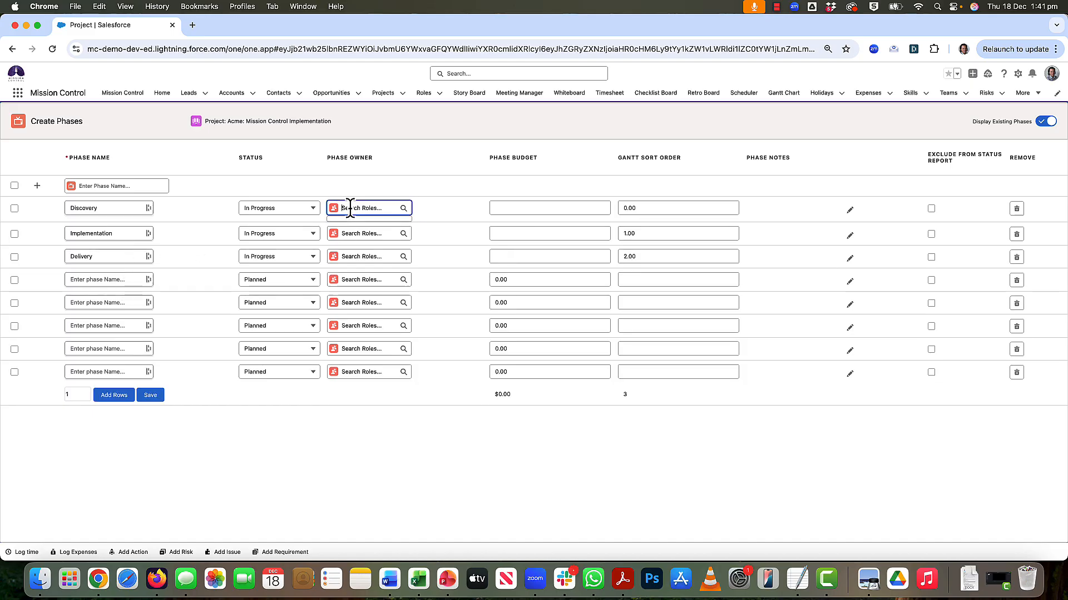
text(colin)
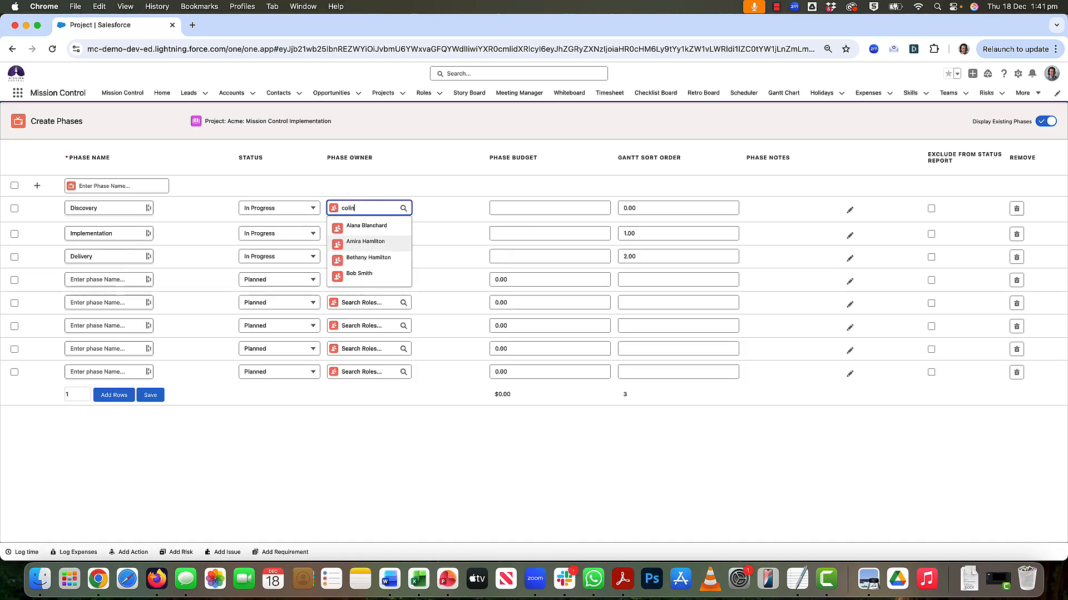
click(367, 226)
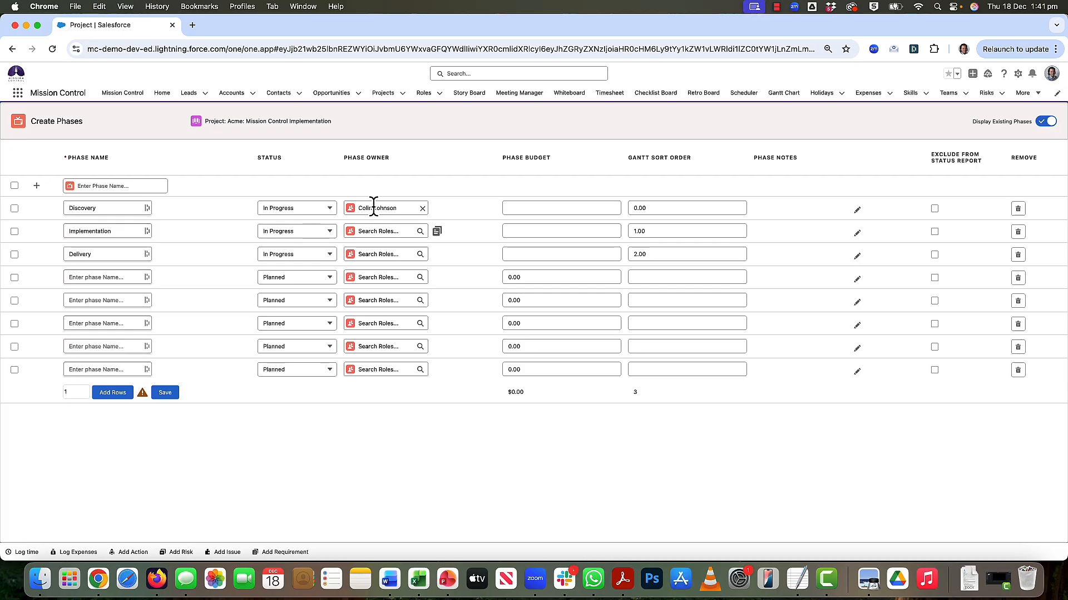
click(438, 232)
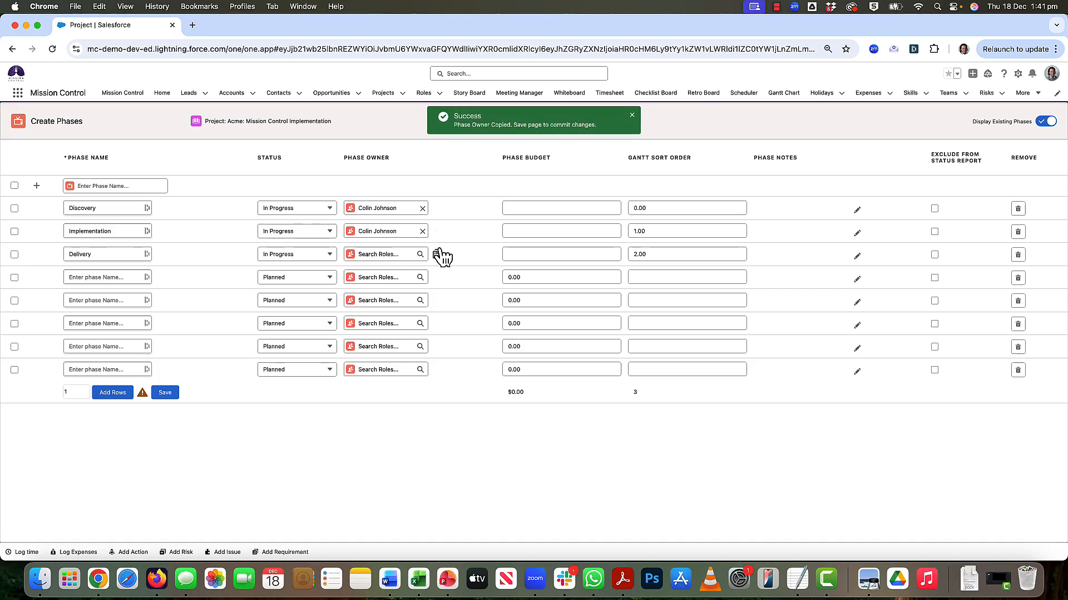
click(437, 255)
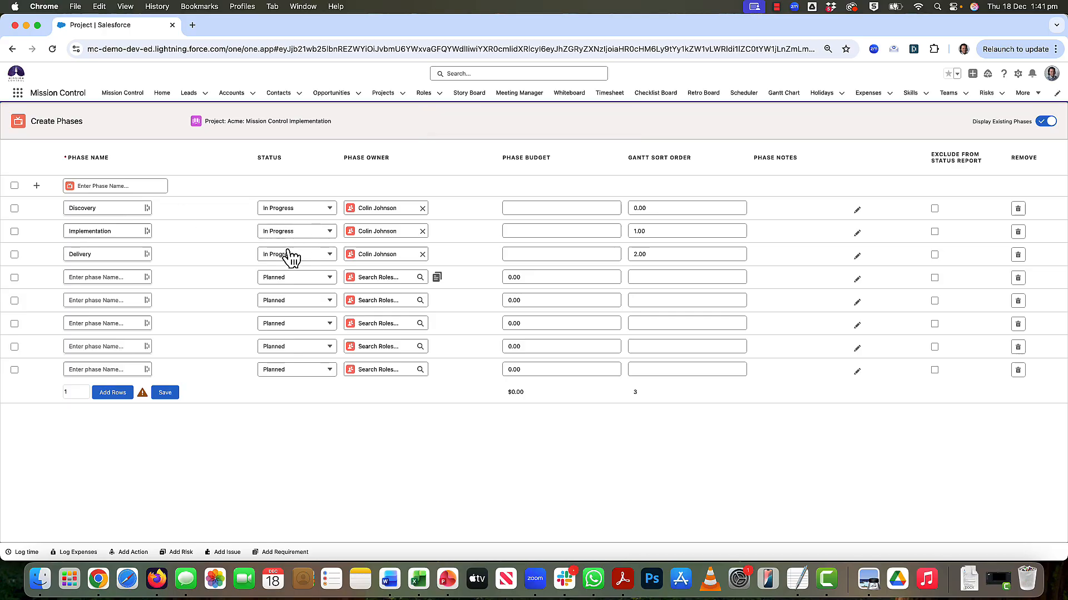
- Select all phase rows and mass-set their phase budget to 1000
click(14, 187)
click(934, 209)
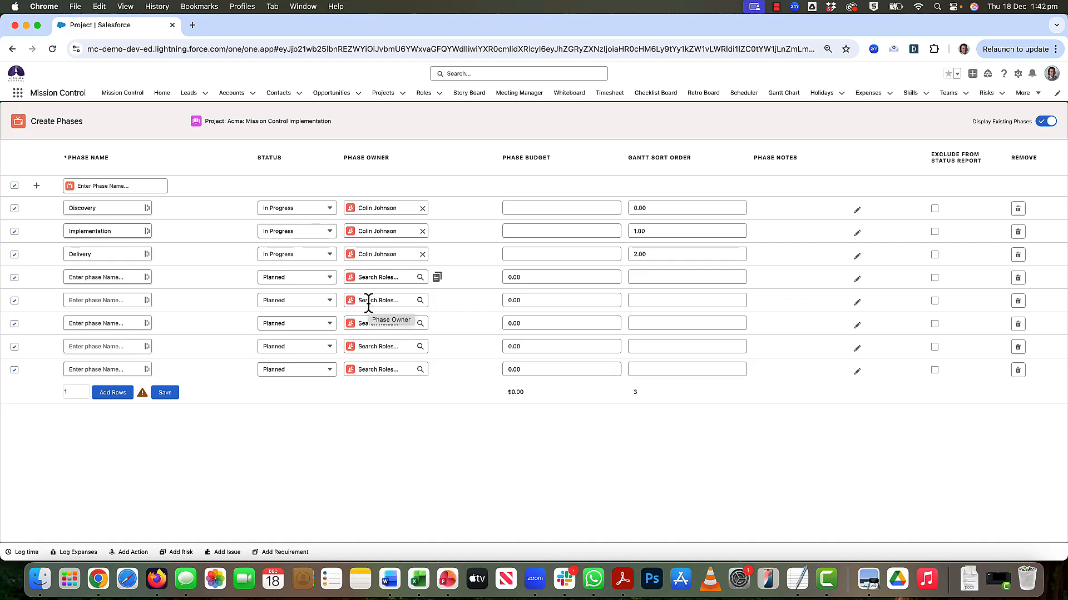
click(526, 210)
text(1)
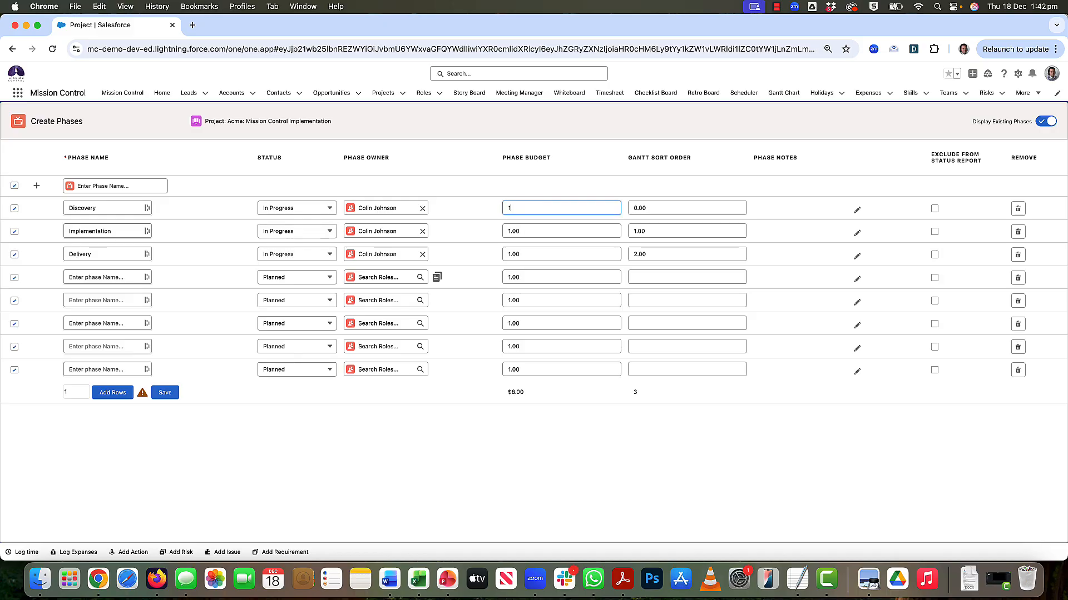
text(000)
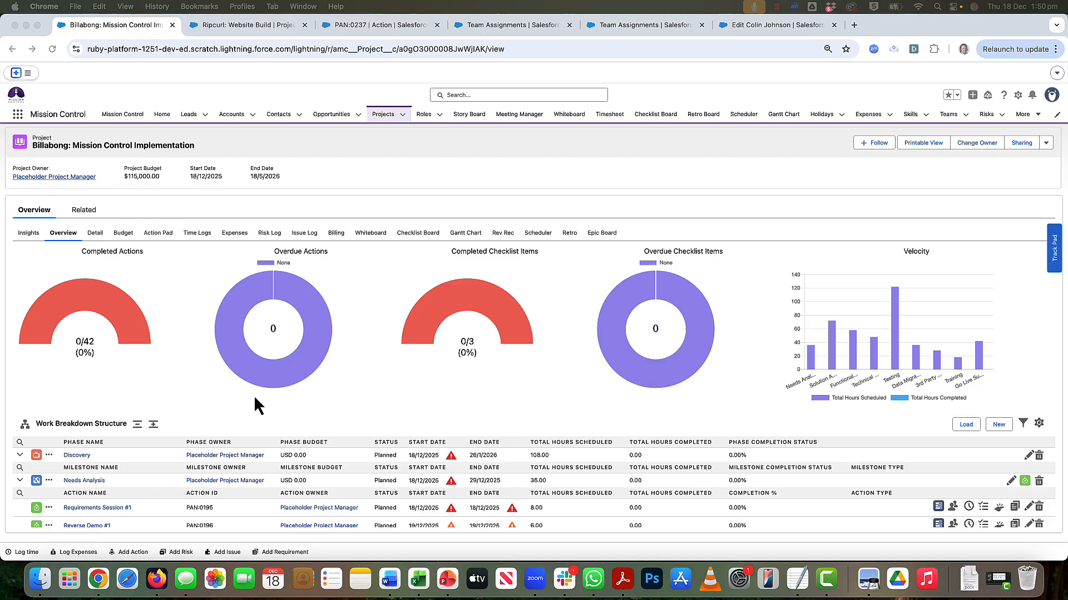
- Examine the role members and squad placeholders in the team assignments of Squad A and Squad B
scroll(255, 397, down, 5)
scroll(254, 395, up, 5)
click(500, 27)
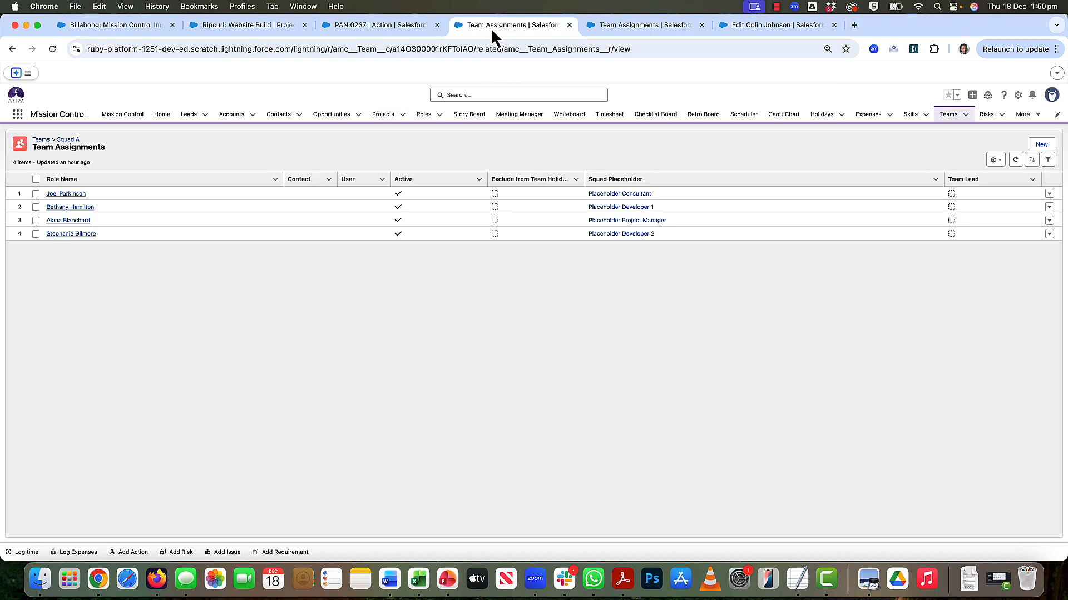
click(68, 141)
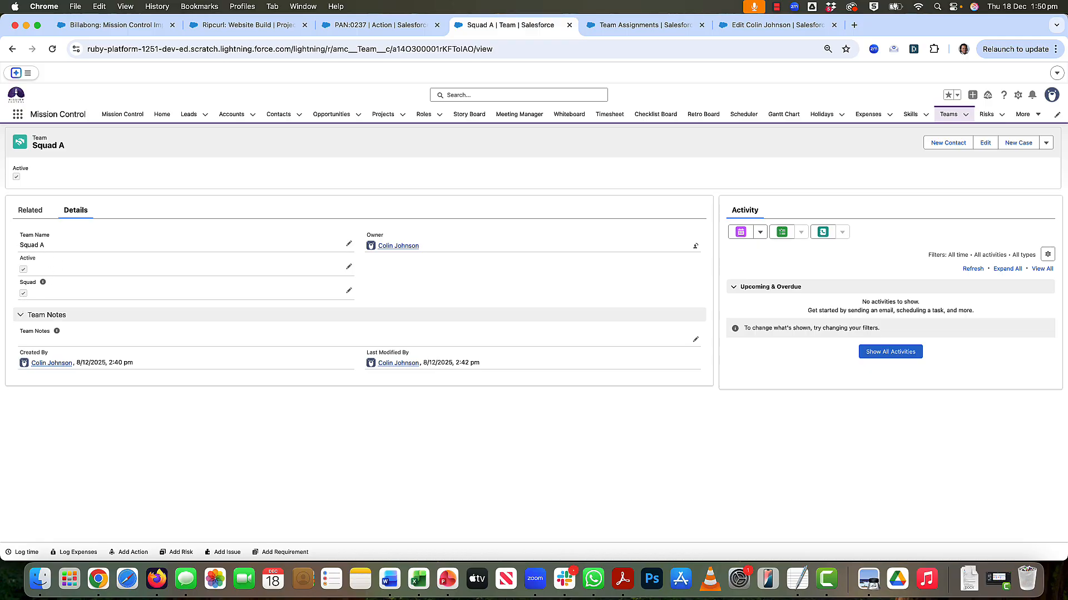
click(31, 216)
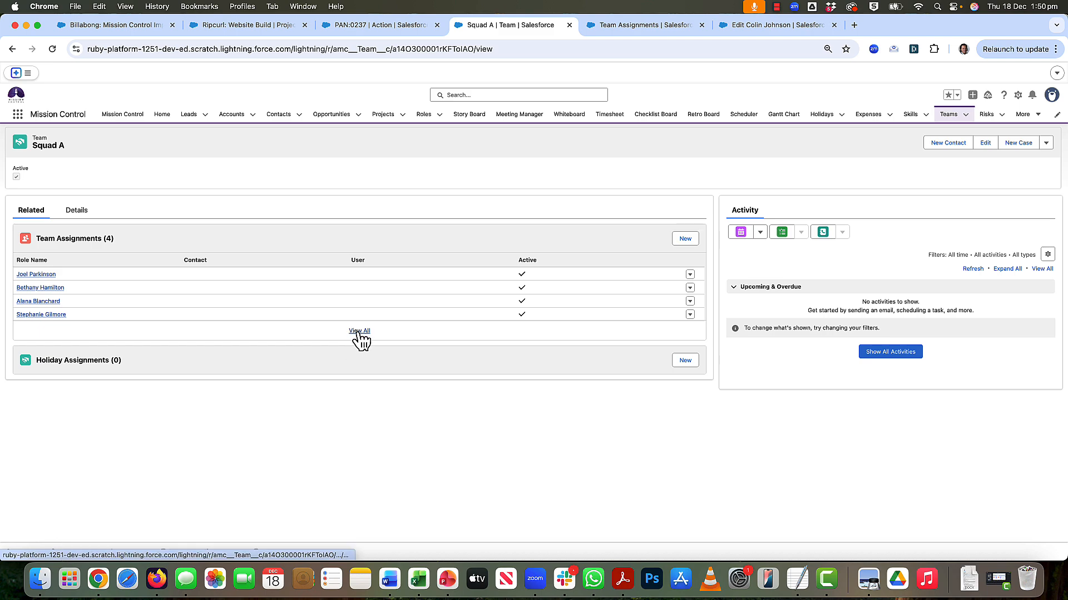
click(358, 333)
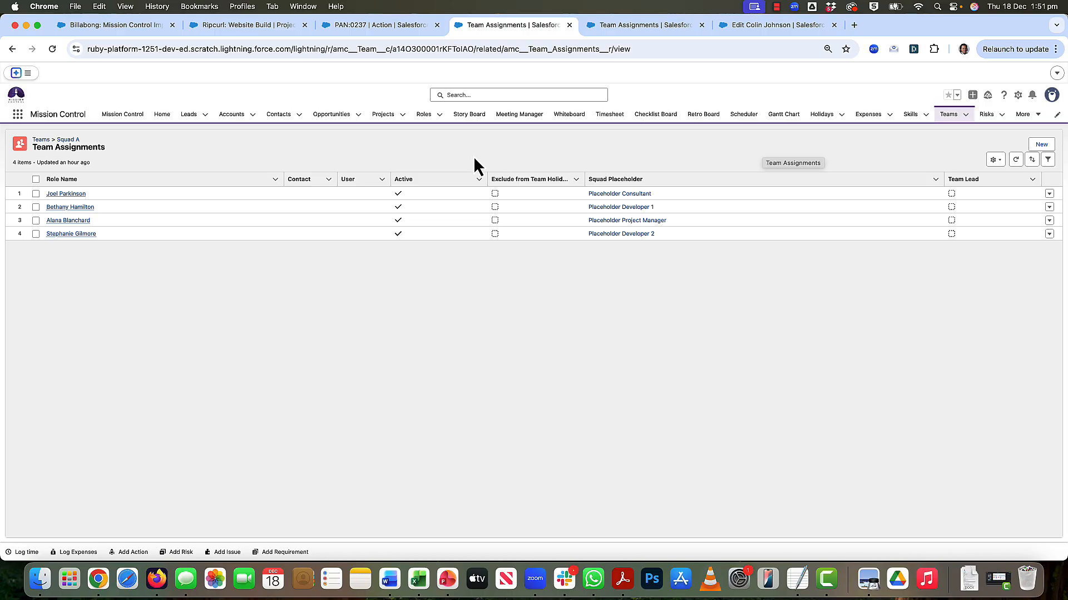
click(631, 25)
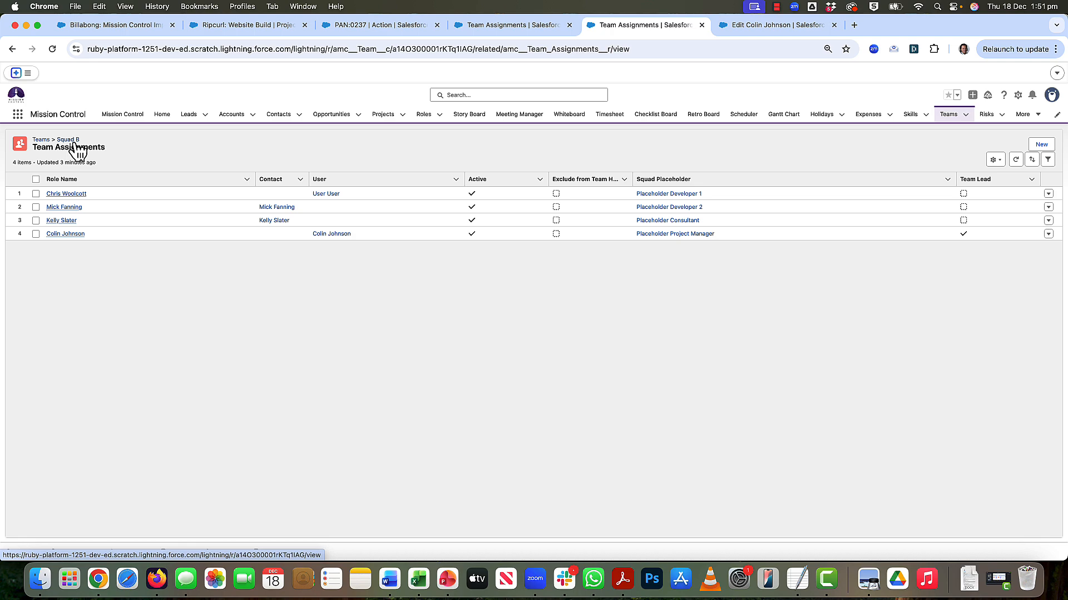
- Review the placeholder owners in the Billabong: Mission Control Implementation project's work breakdown structure
click(125, 28)
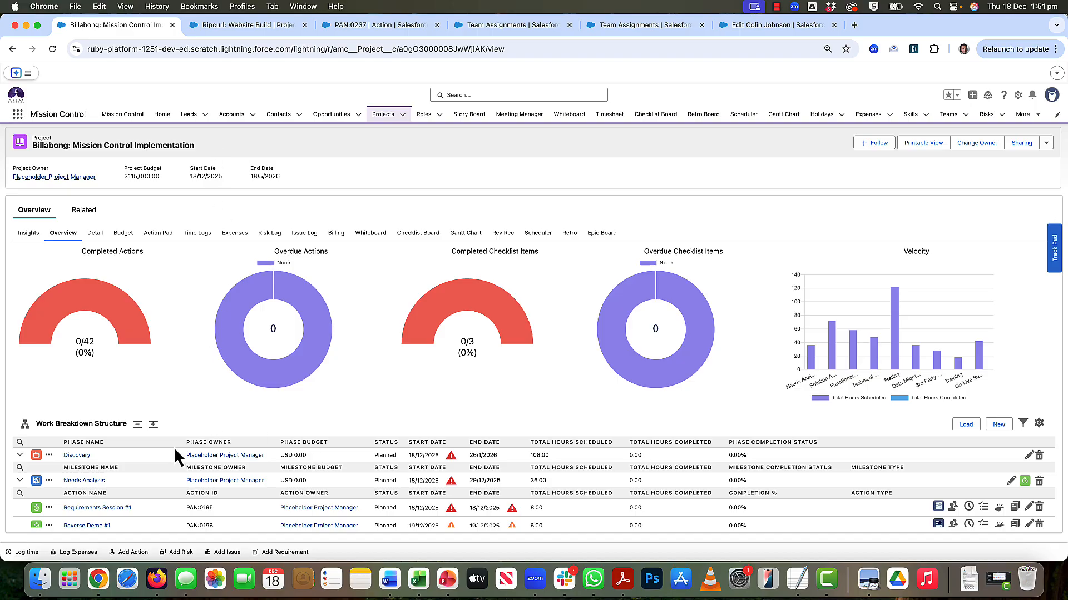
scroll(174, 446, down, 4)
scroll(174, 448, down, 2)
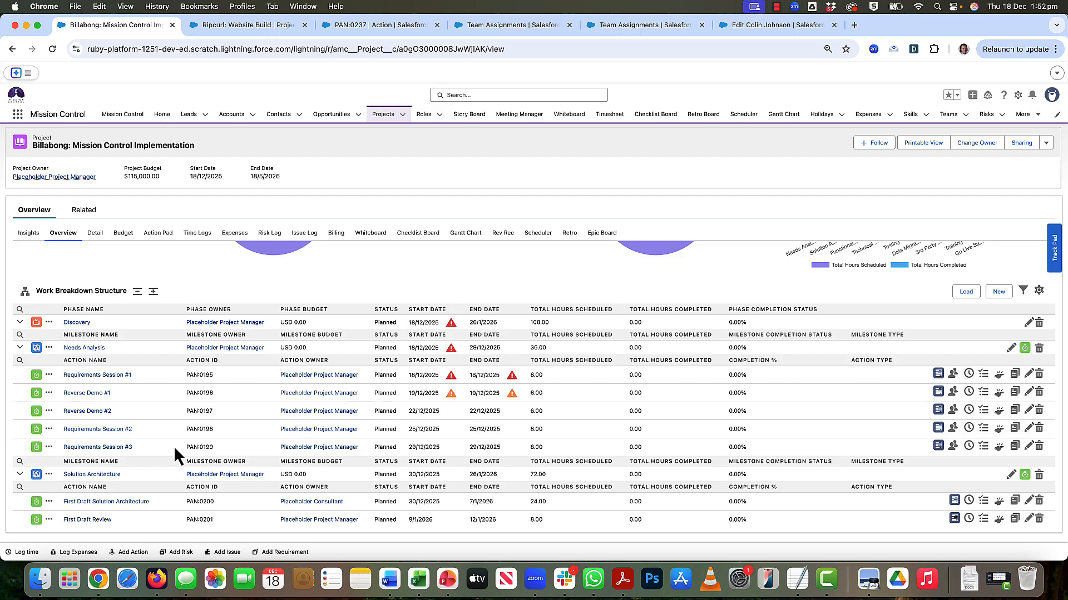
scroll(173, 446, up, 3)
scroll(173, 446, up, 6)
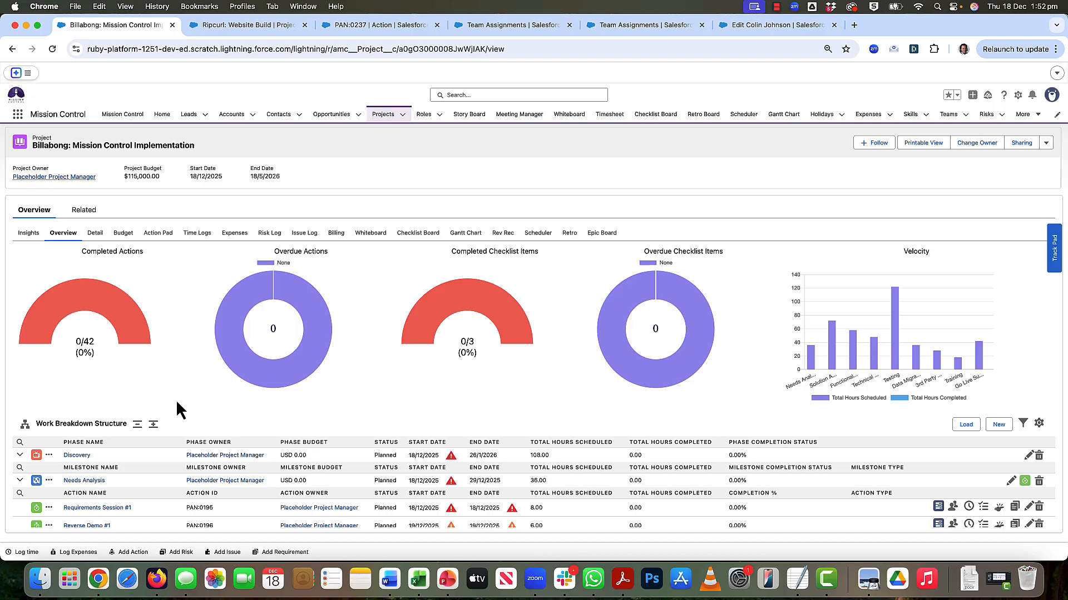
- Edit the Billabong: Mission Control Implementation project, assign Squad A as its team, and save it
click(1047, 144)
click(993, 155)
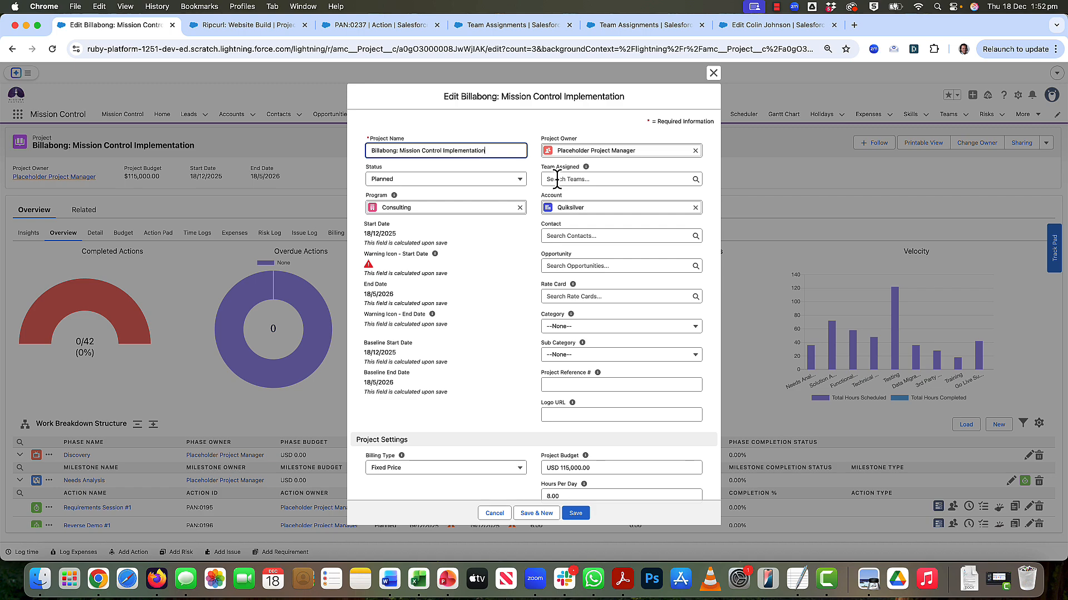
click(557, 179)
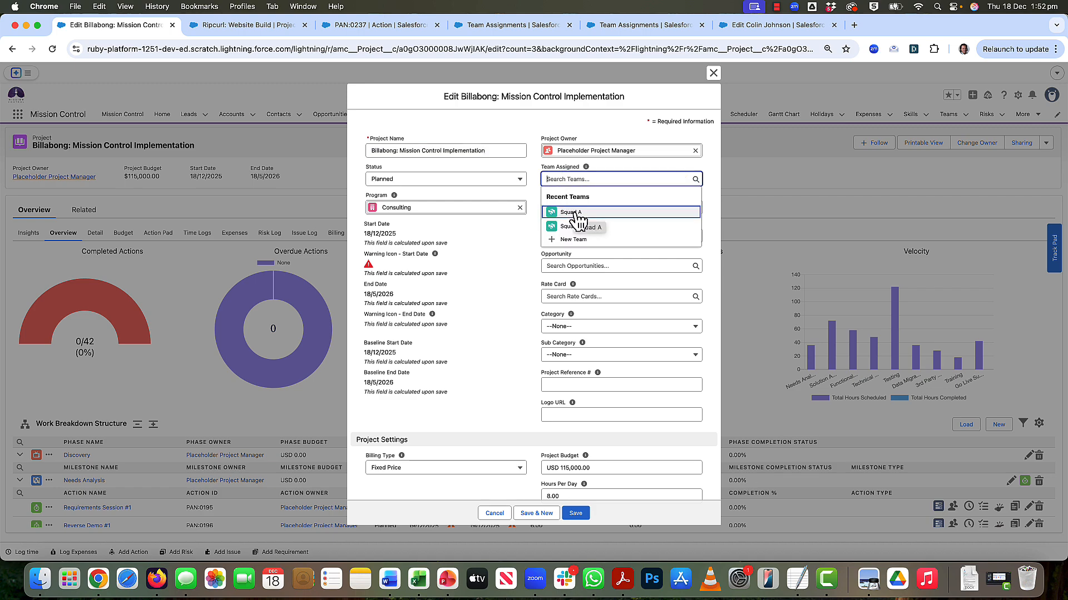
click(575, 213)
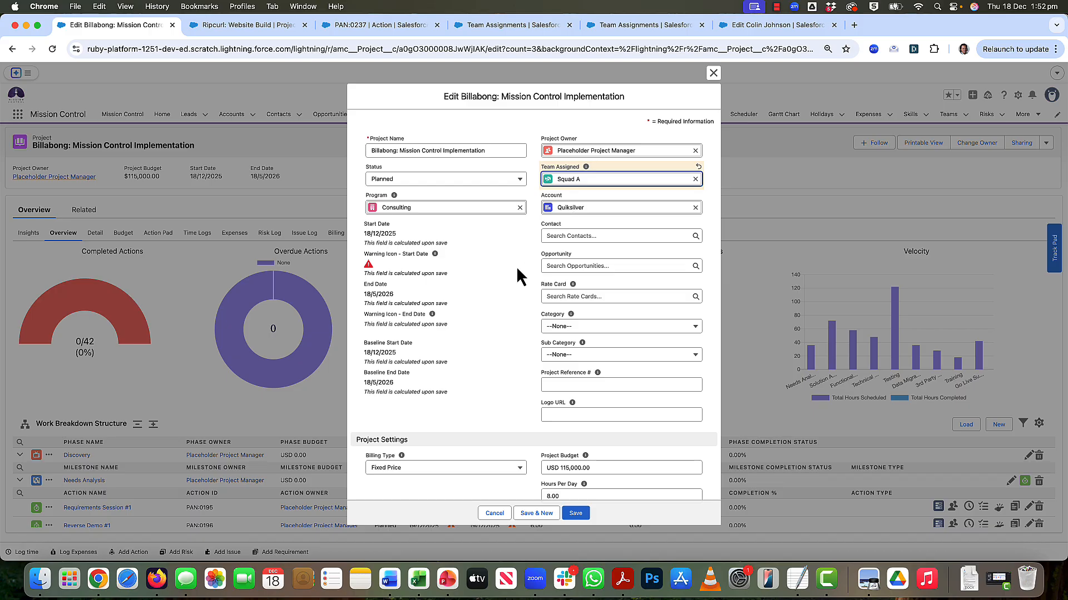
click(575, 514)
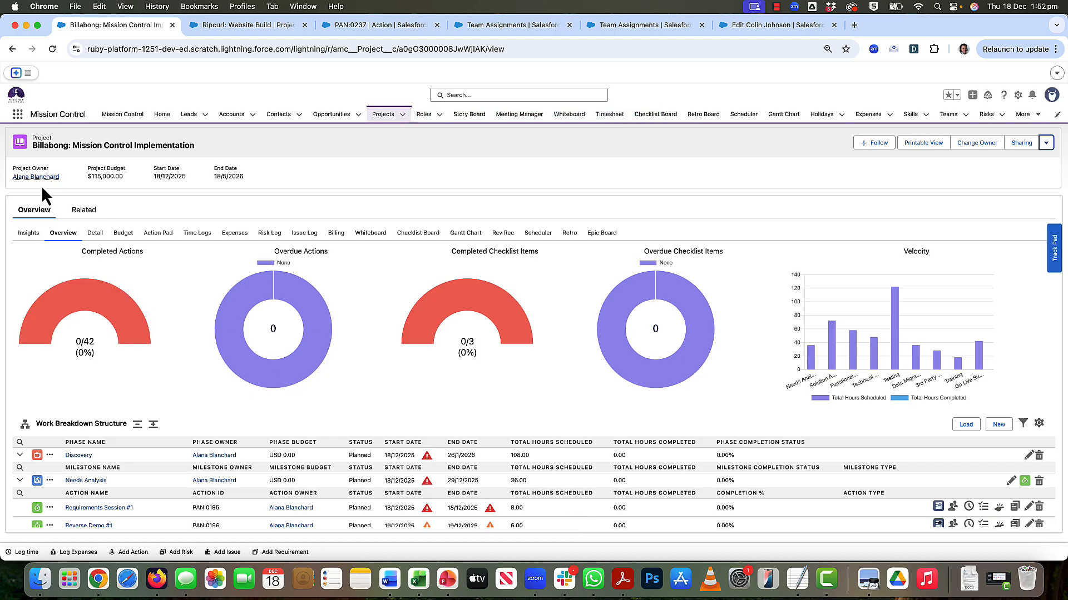
- Examine the phase, milestone and action owners across the work breakdown structure, including the contributors on Requirements Session #1
scroll(188, 362, down, 5)
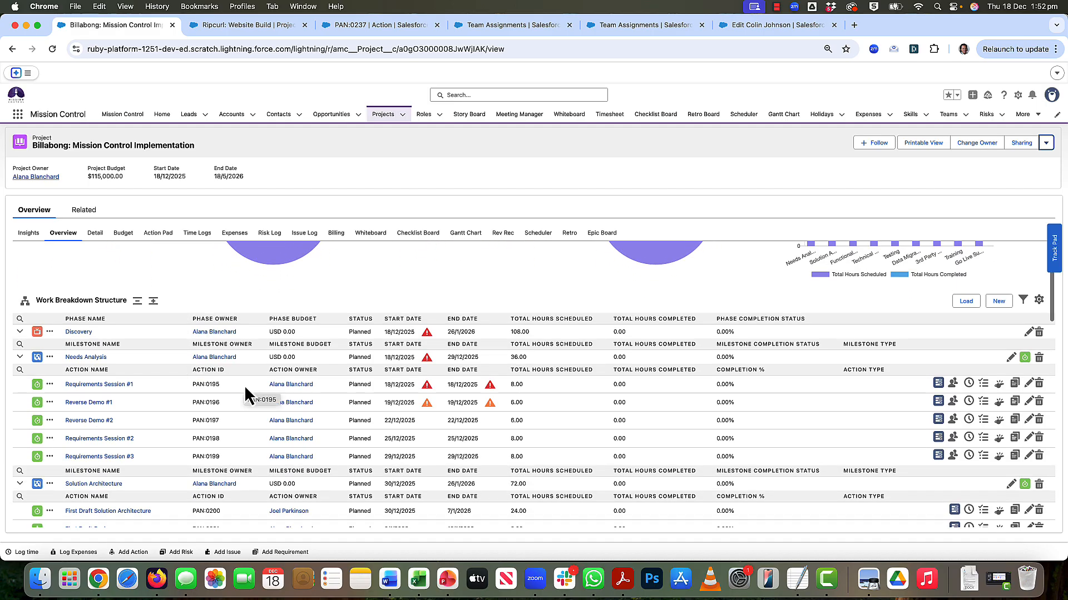
scroll(245, 386, down, 1)
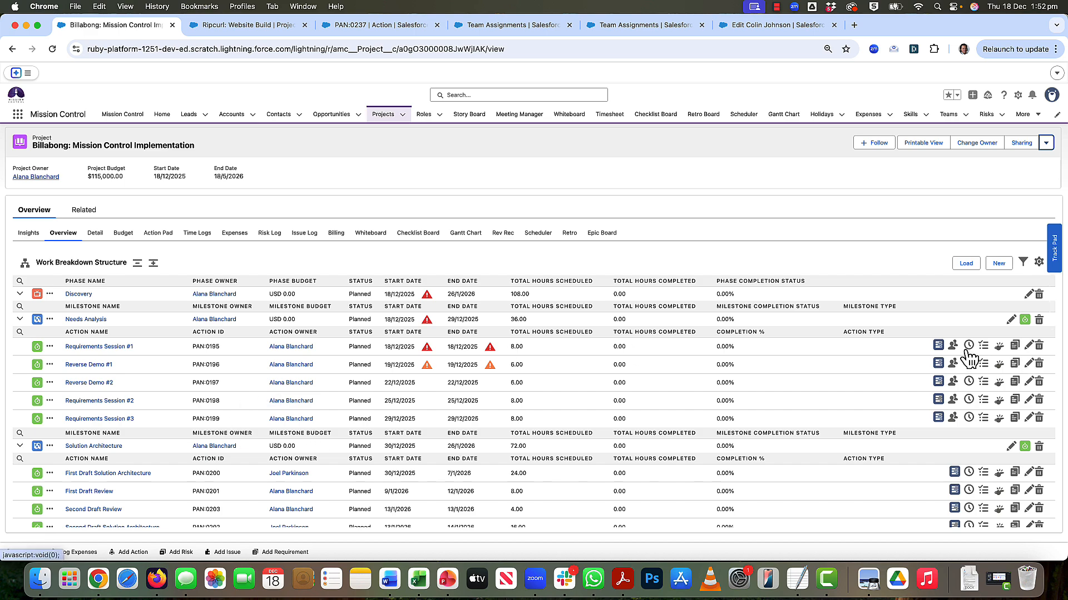
mouse_move(952, 348)
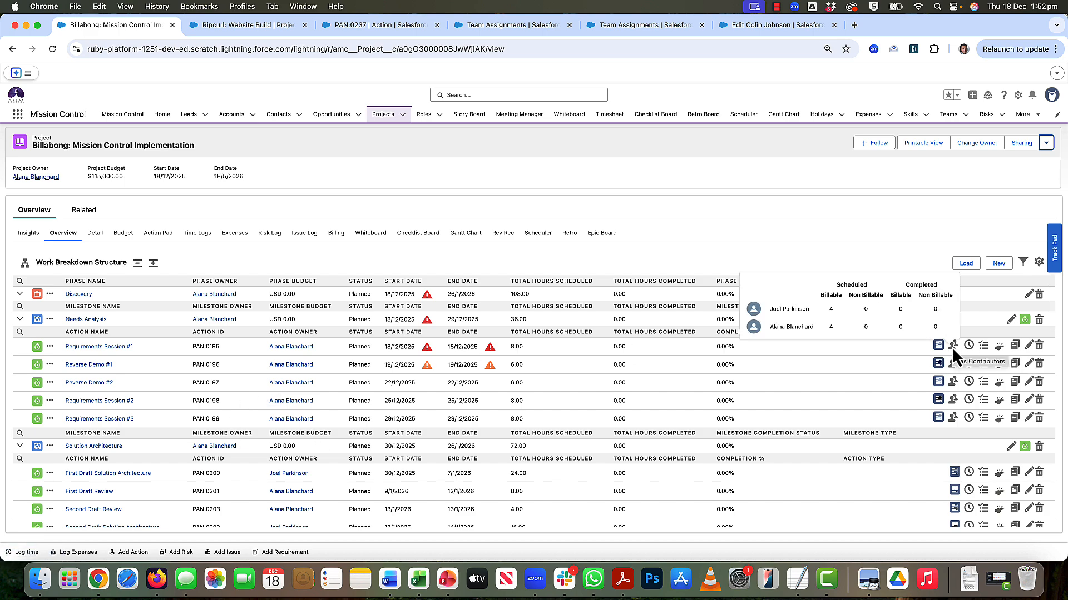
scroll(168, 389, down, 1)
scroll(168, 392, down, 5)
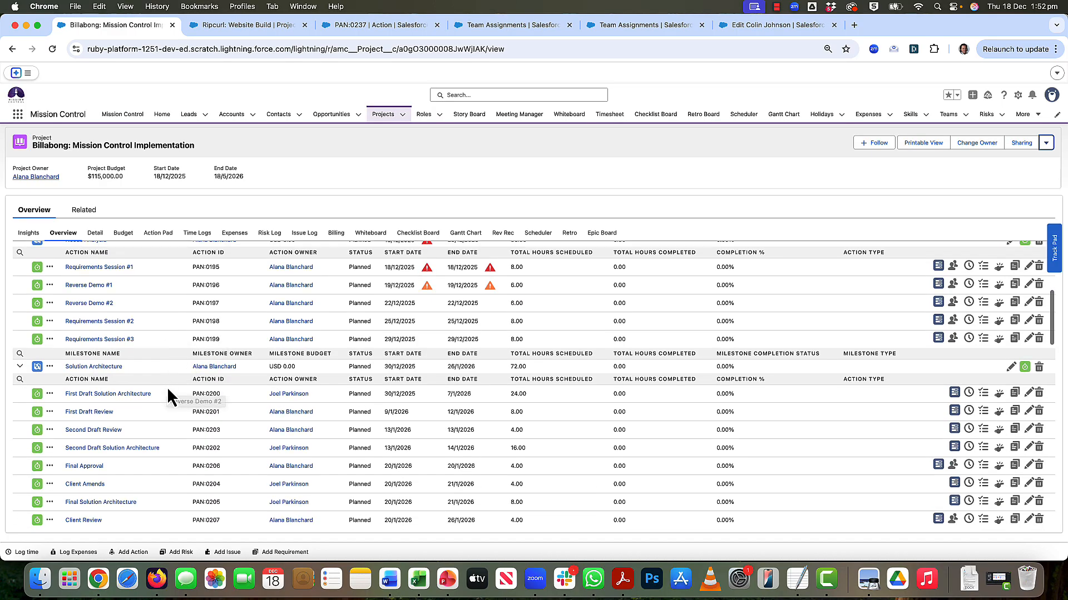
scroll(168, 389, down, 4)
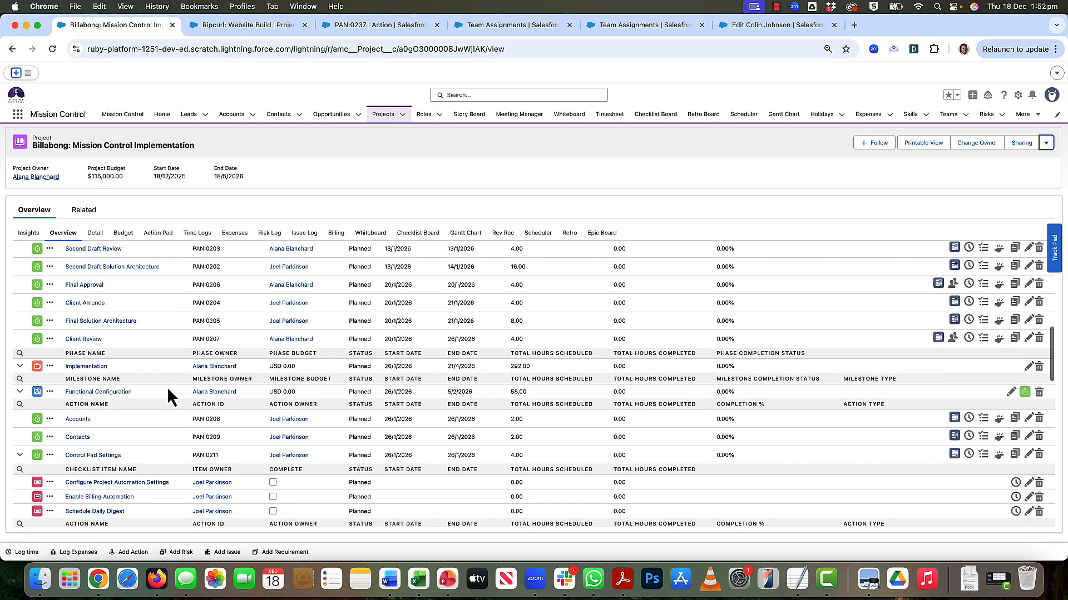
scroll(167, 387, down, 3)
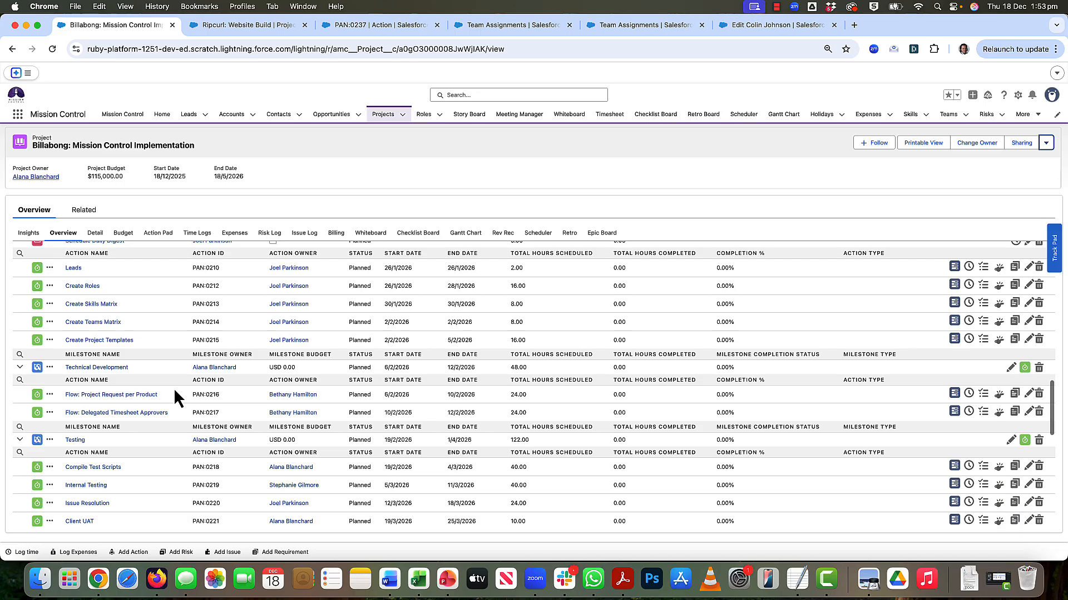
scroll(173, 388, down, 1)
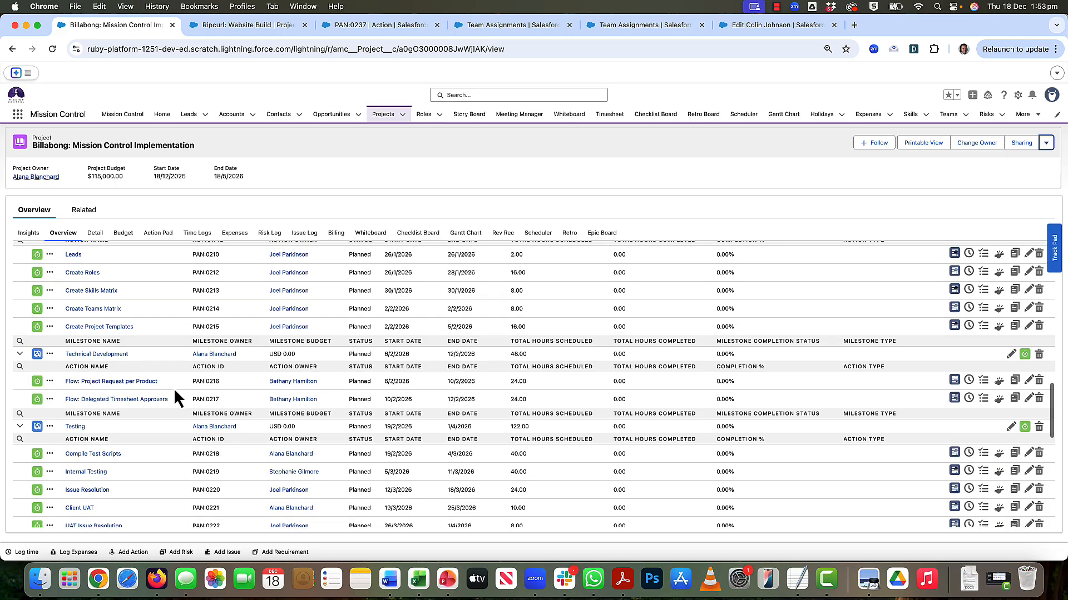
scroll(175, 392, up, 12)
scroll(175, 398, up, 4)
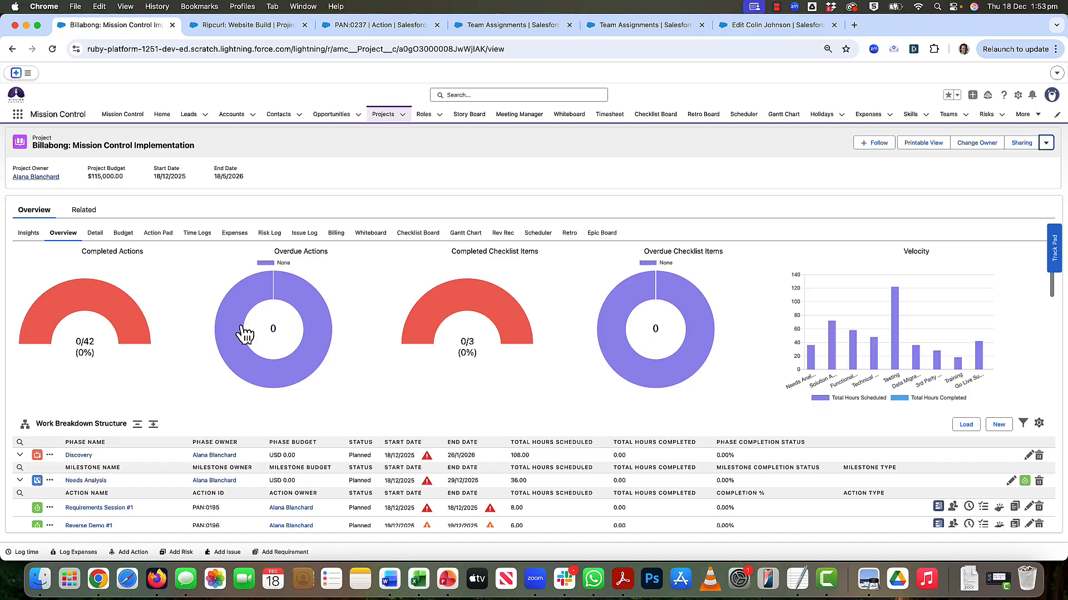
- Edit the Billabong: Mission Control Implementation project, clear Squad A from its team assignment, and save it
click(1046, 146)
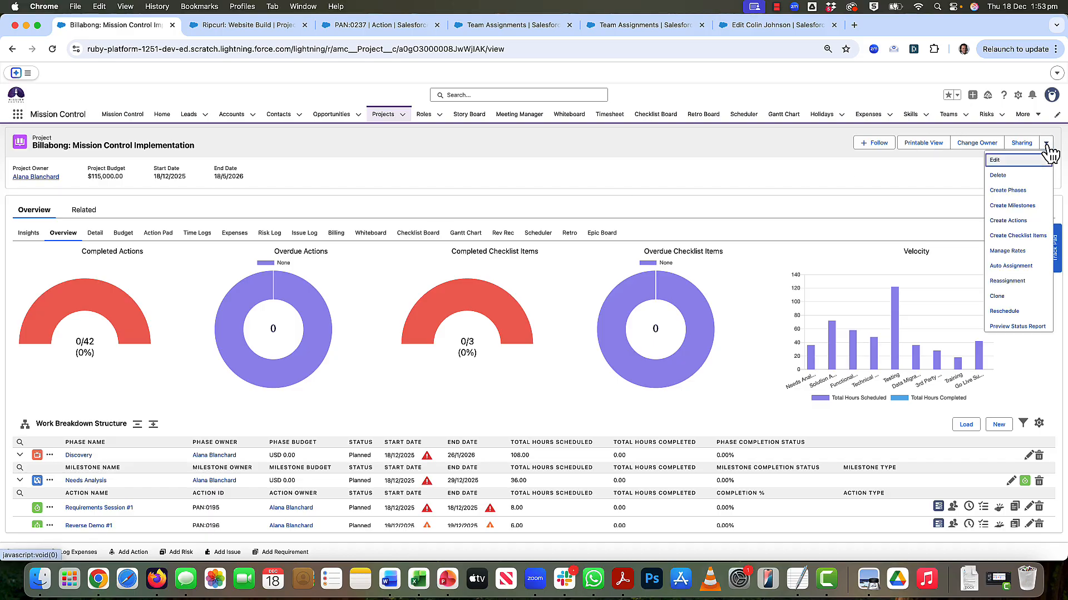
click(1007, 159)
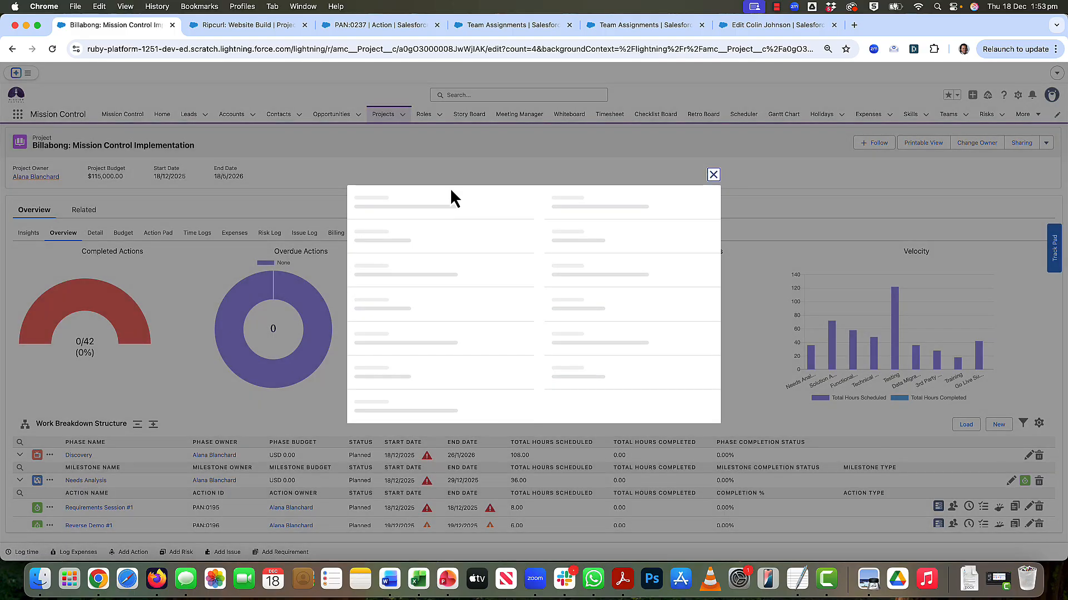
click(695, 179)
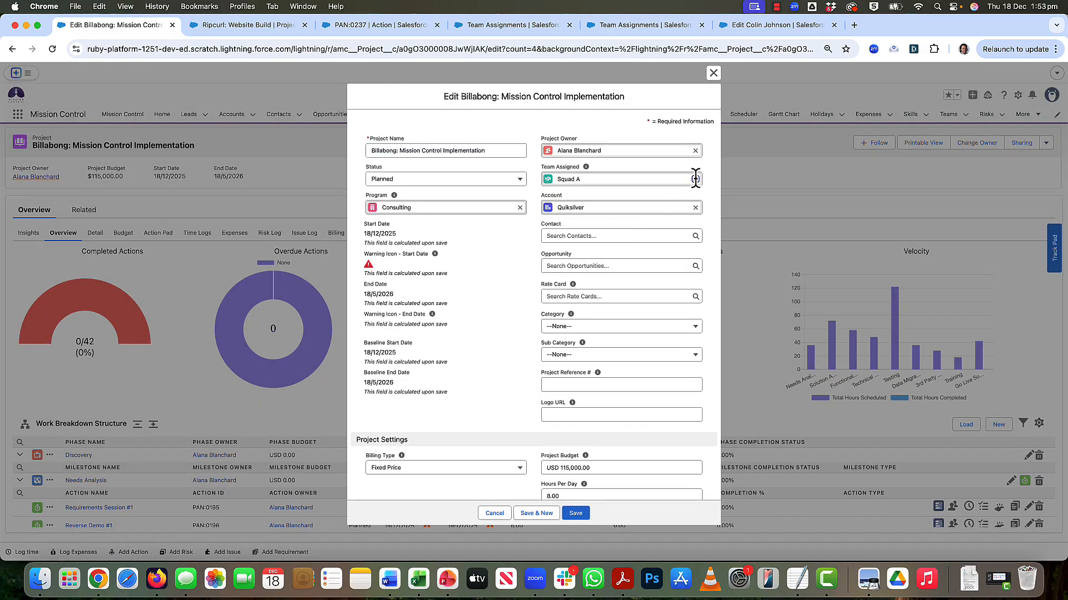
click(500, 273)
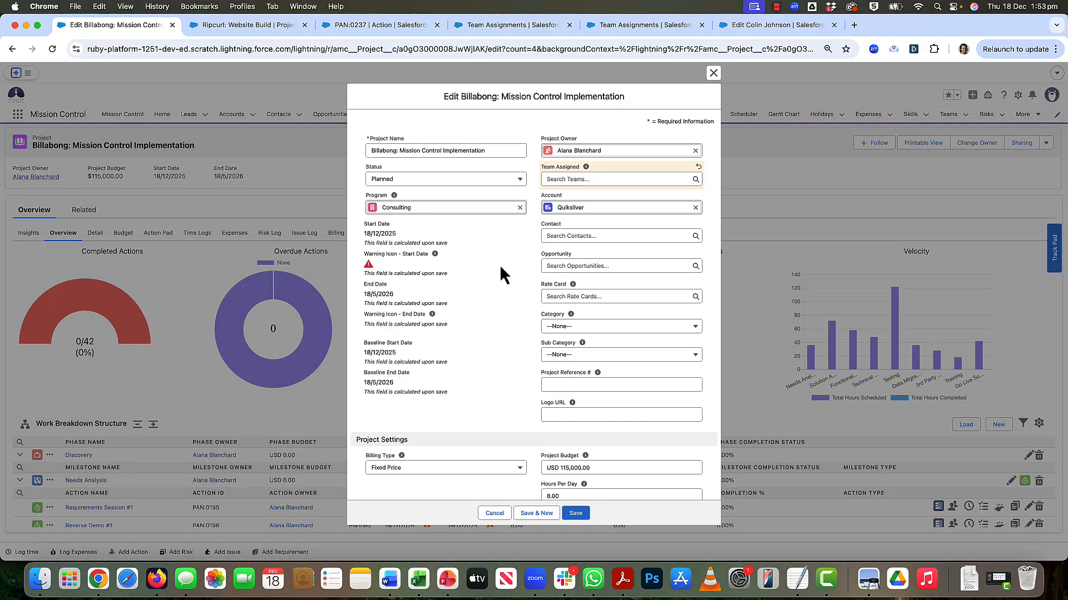
click(577, 513)
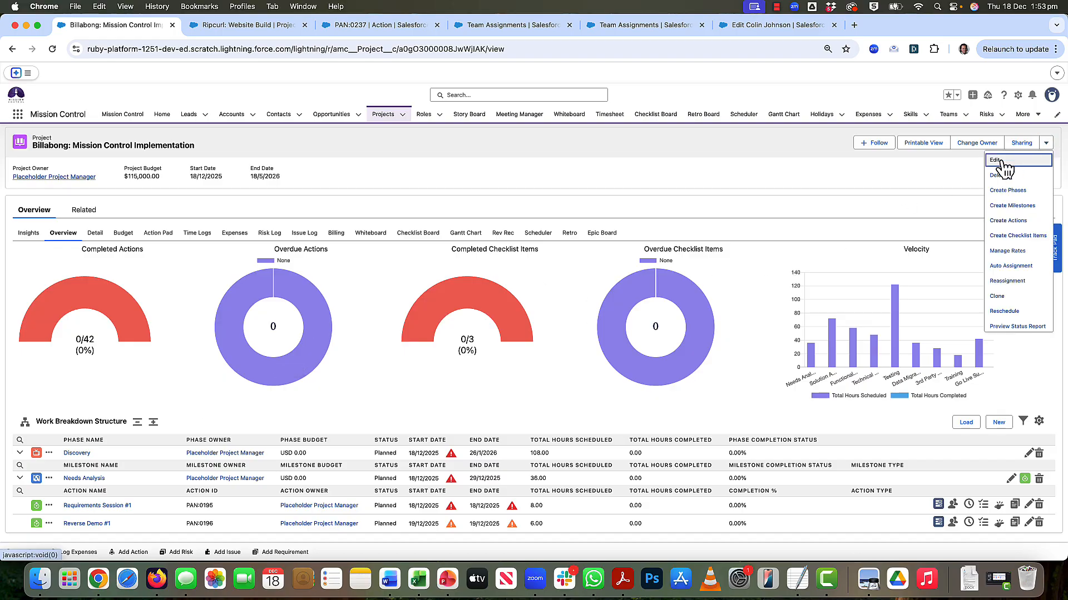
- Assign Squad B as the team on the Billabong: Mission Control Implementation project and save it
click(1001, 161)
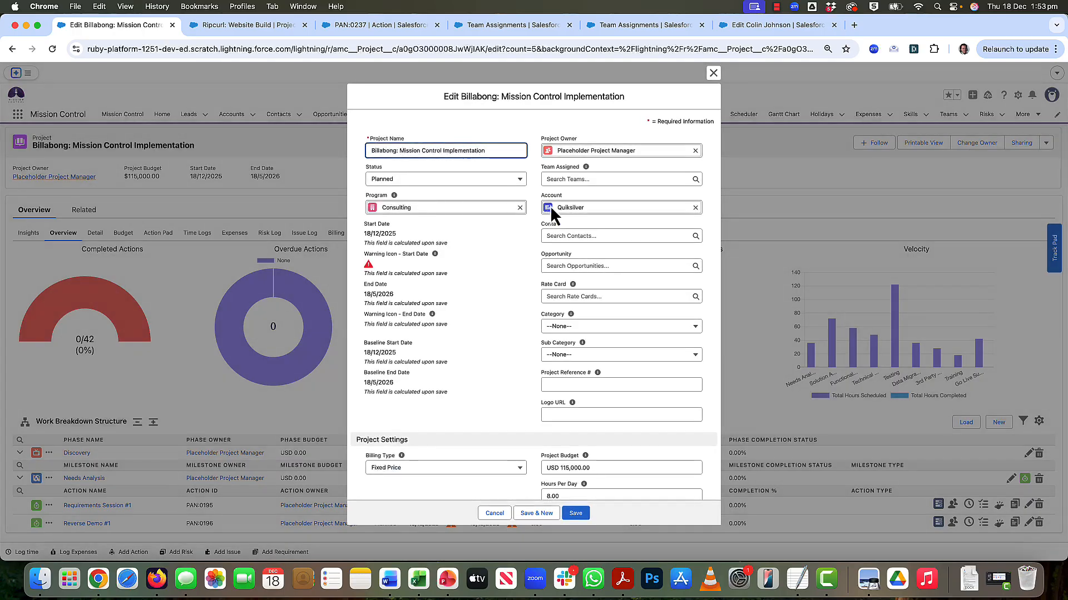
click(557, 179)
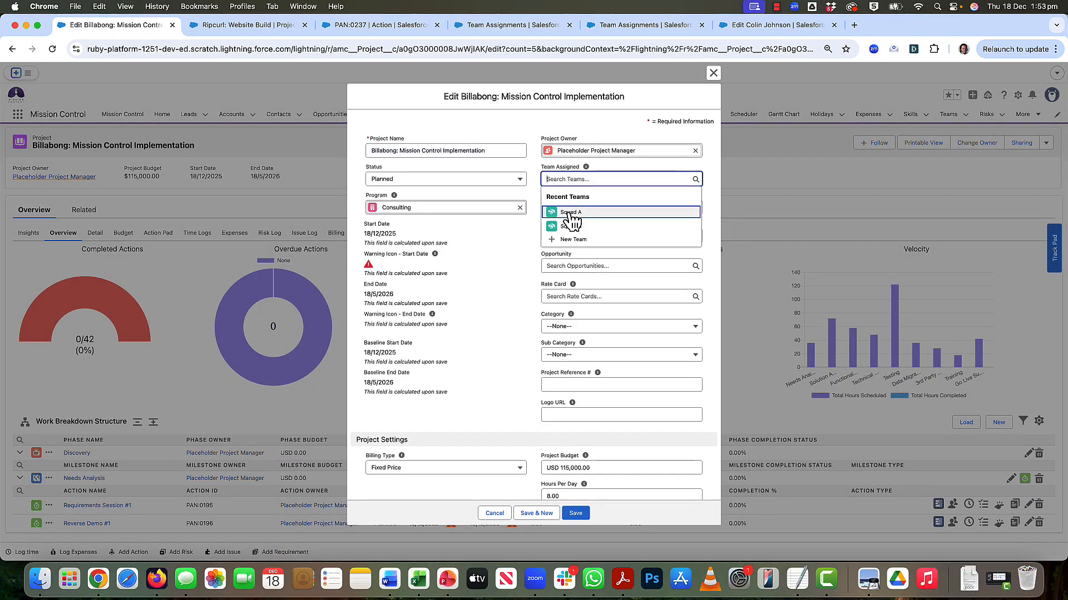
click(571, 227)
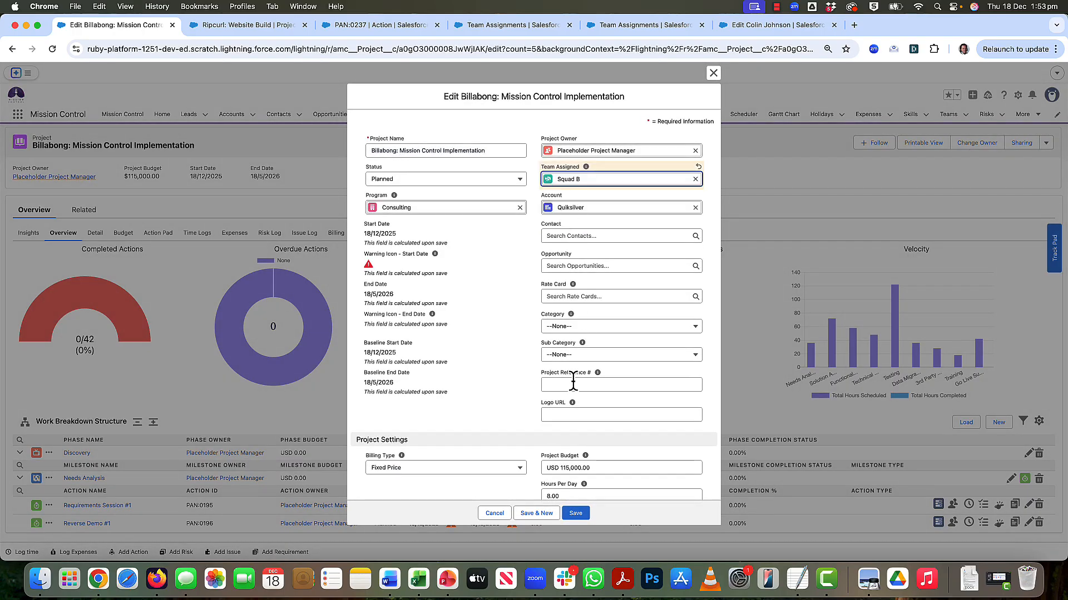
click(576, 514)
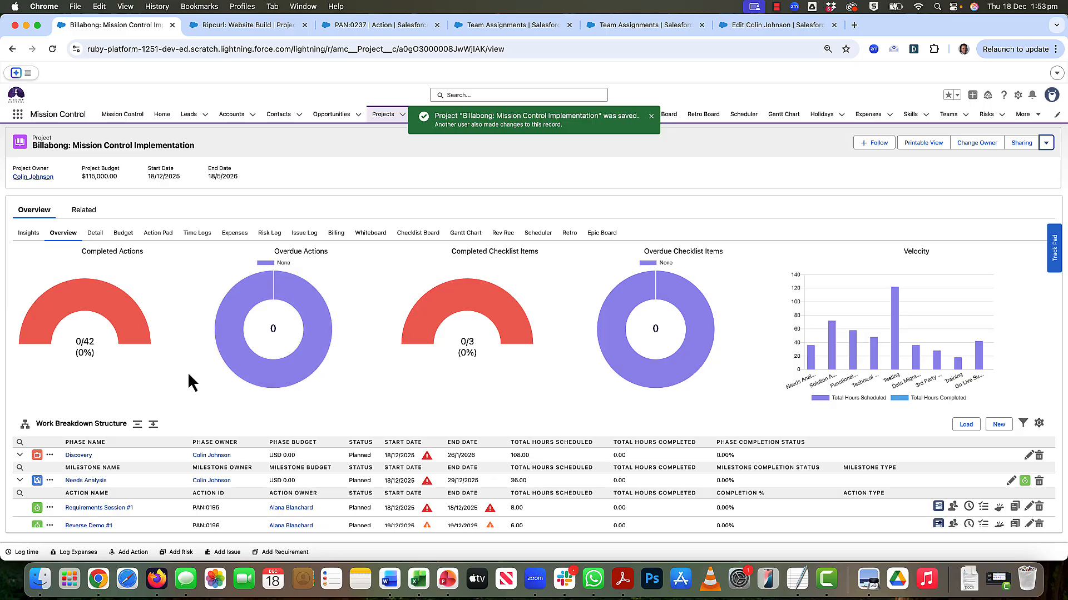
- Review the phase, milestone and action owners in the Billabong project's work breakdown structure under Squad B
scroll(191, 376, down, 5)
scroll(189, 375, down, 2)
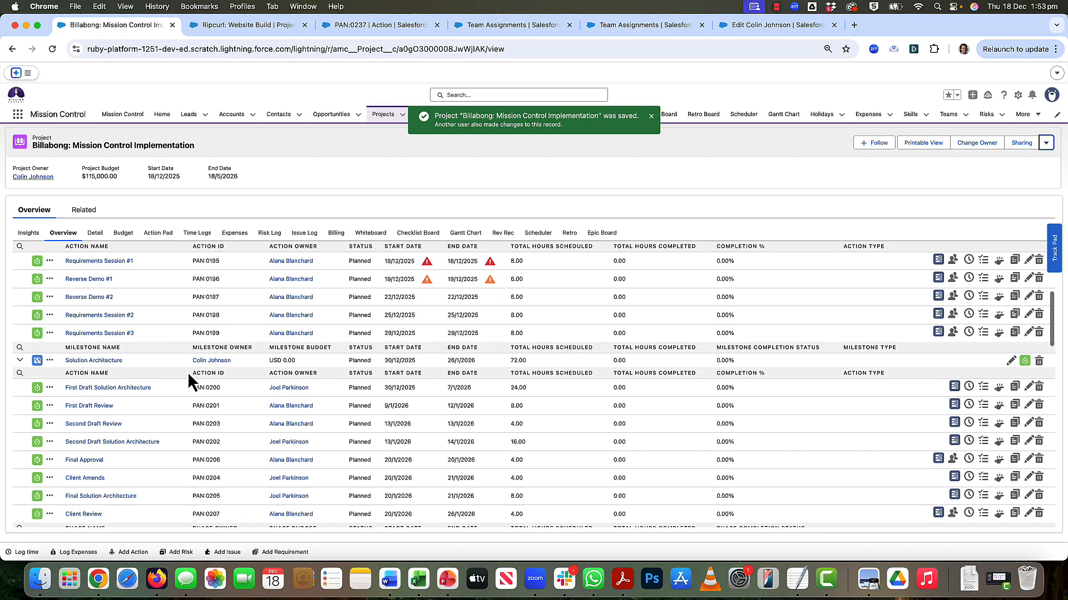
scroll(189, 374, up, 2)
scroll(188, 372, up, 3)
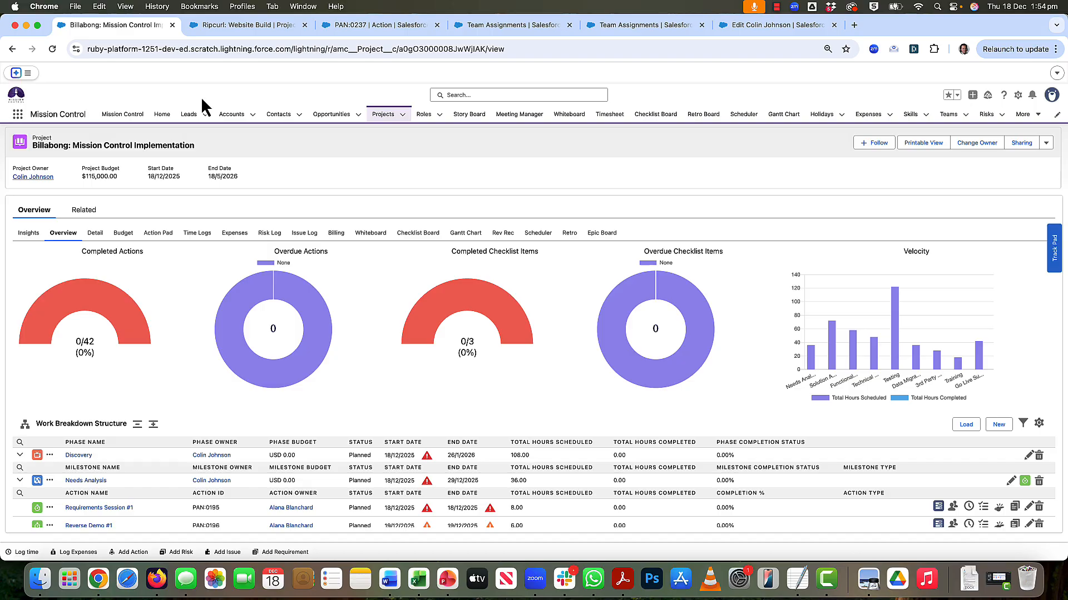
- Review the Project Kick Off action of Ripcurl: Website Build and the squad placeholder and team lead settings for Squad B
click(249, 25)
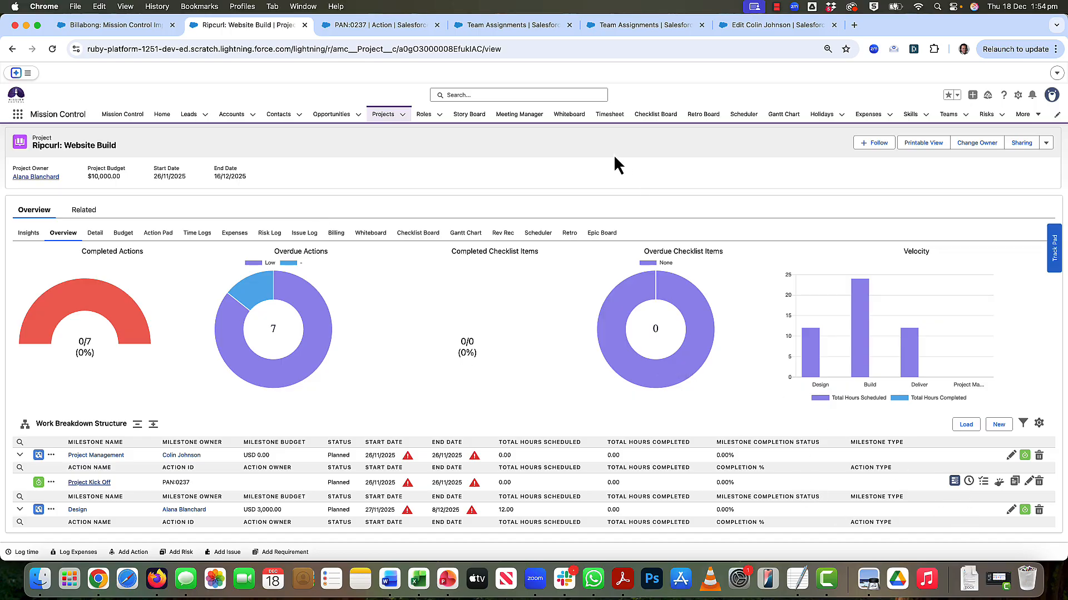
click(356, 32)
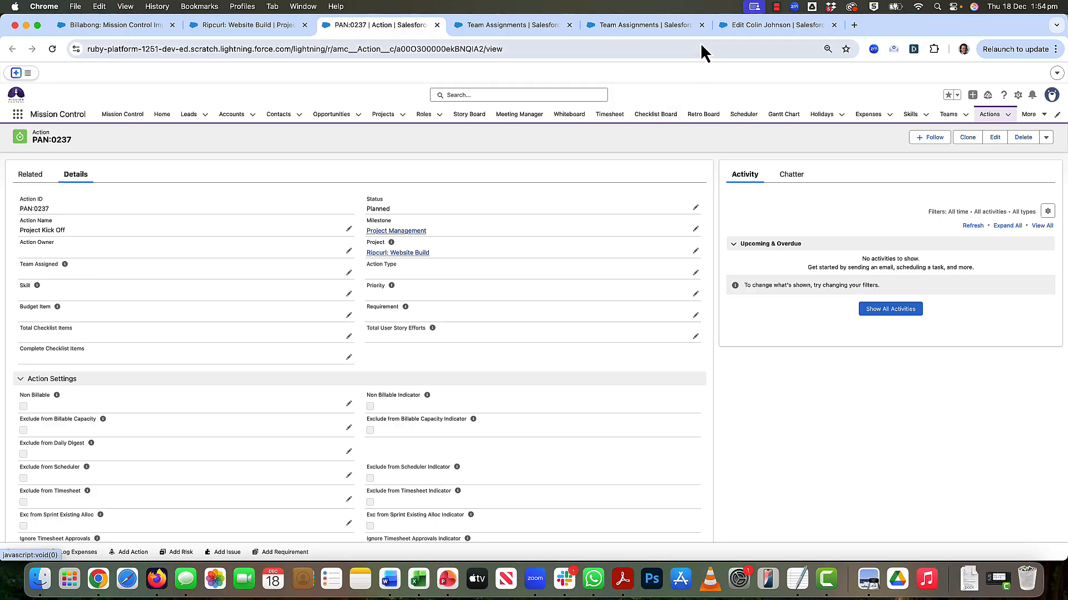
click(757, 30)
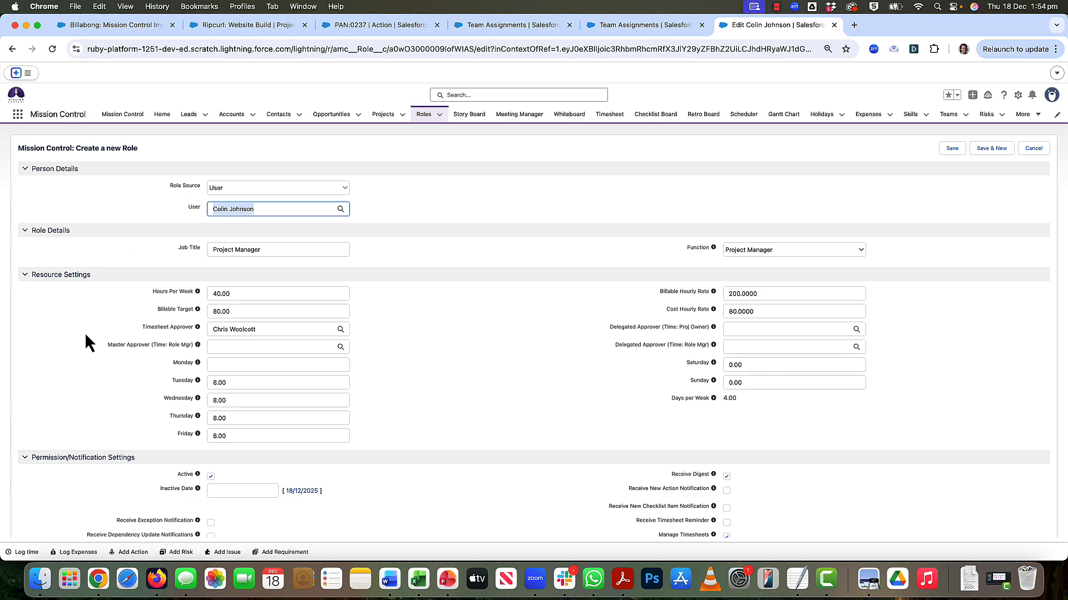
scroll(86, 336, down, 20)
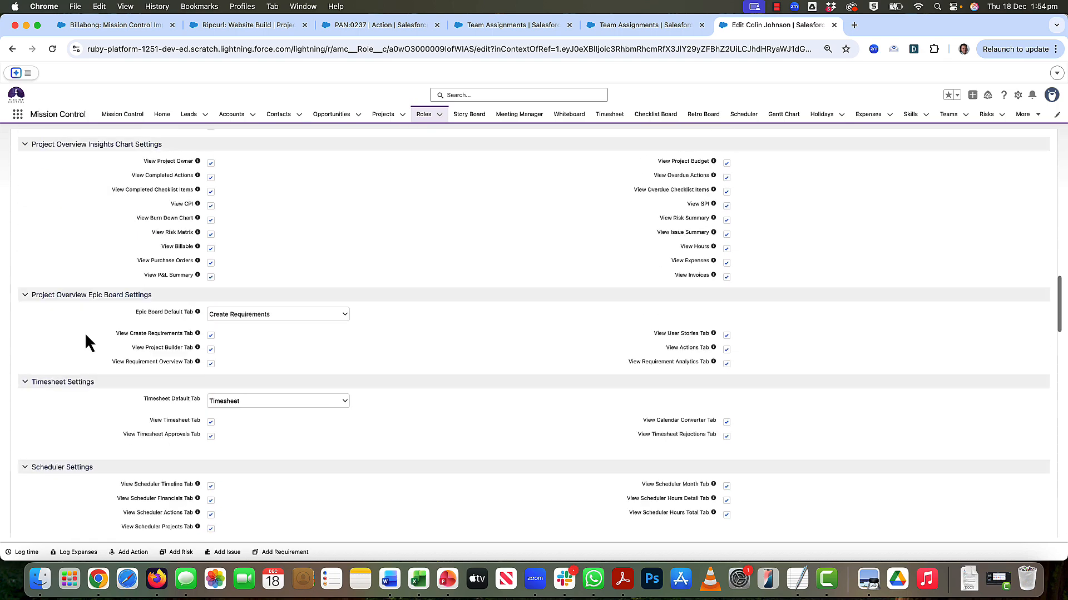
scroll(86, 337, down, 20)
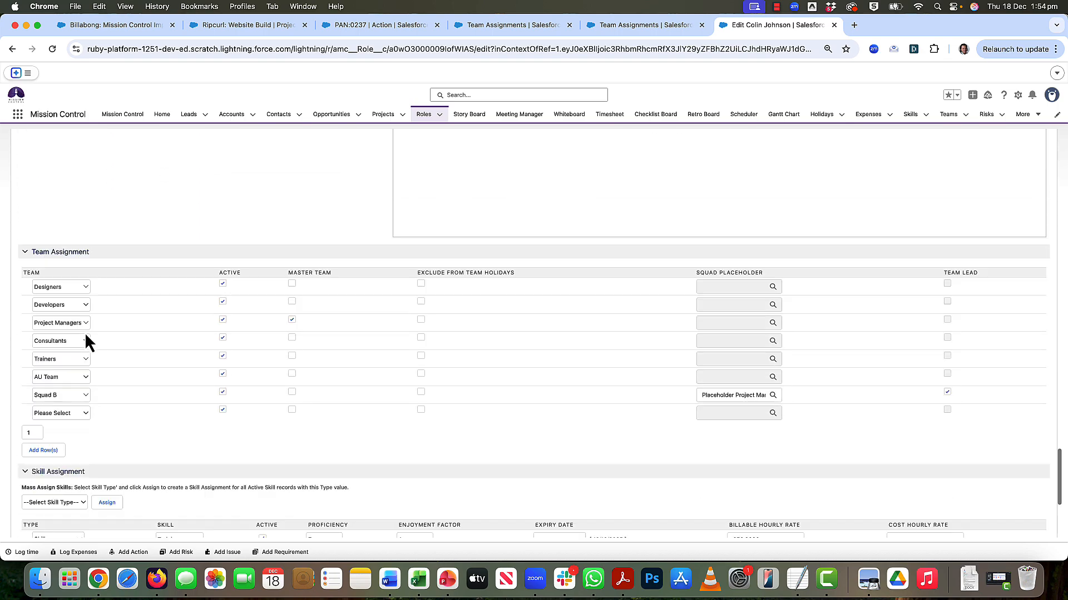
scroll(84, 332, down, 3)
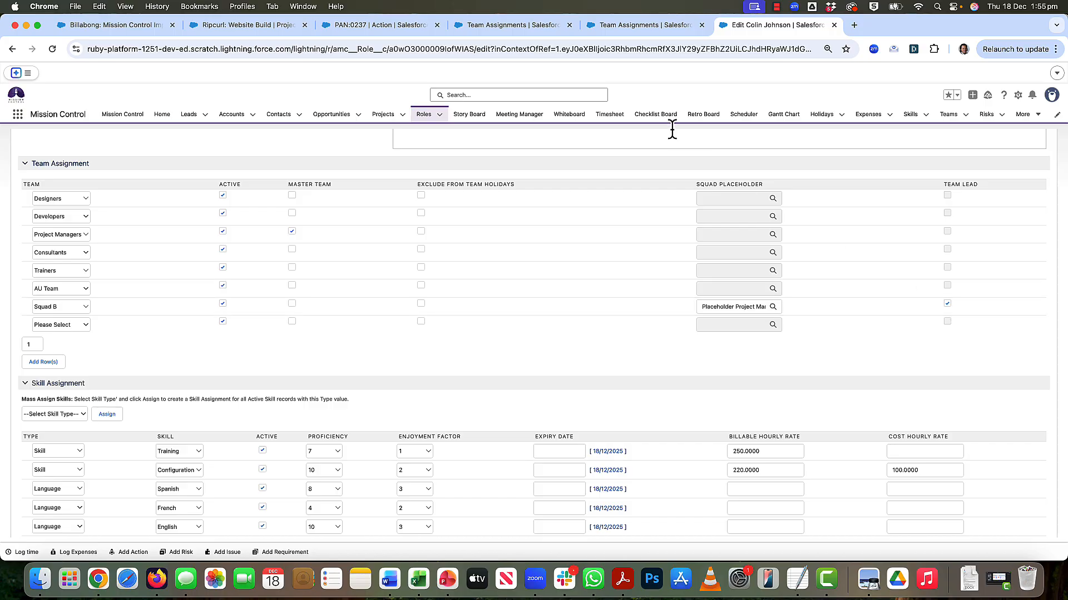
click(619, 28)
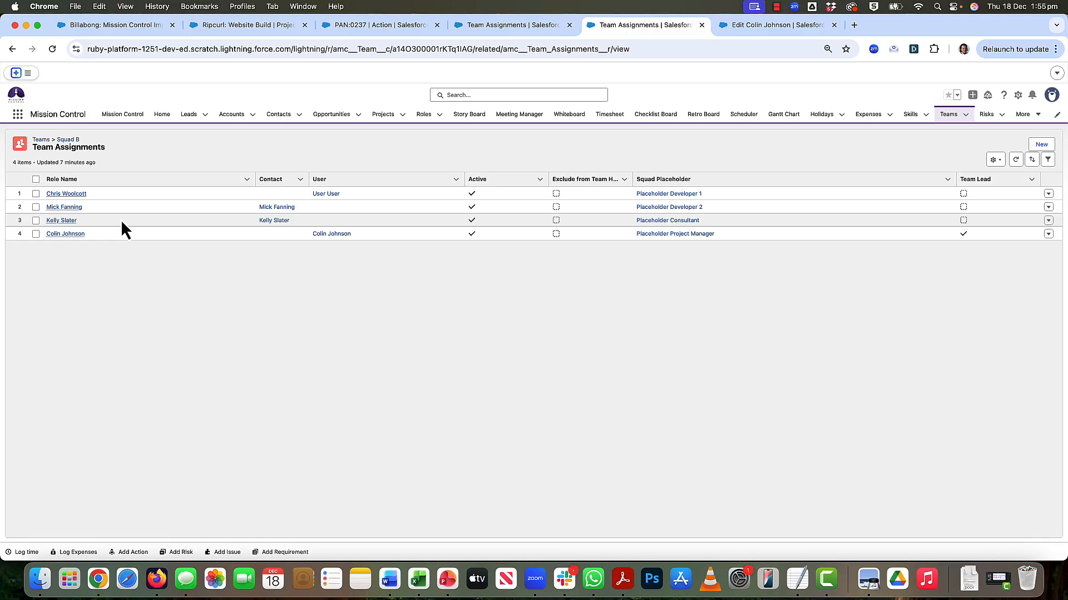
- Assign Squad B as the team on the Project Kick Off action of Ripcurl: Website Build and save it
click(354, 28)
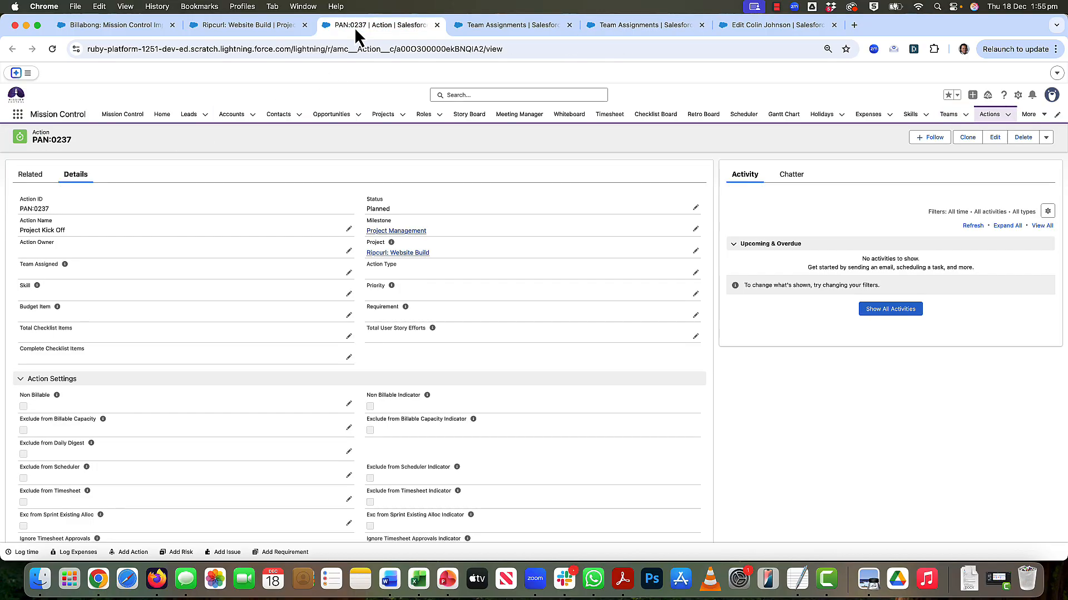
click(349, 273)
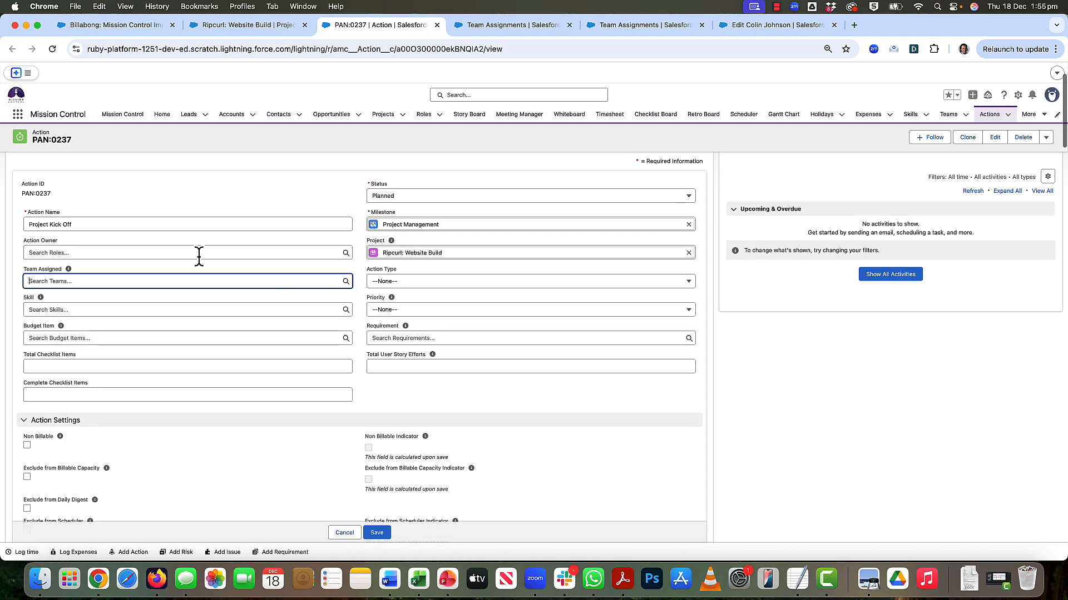
click(65, 283)
click(66, 327)
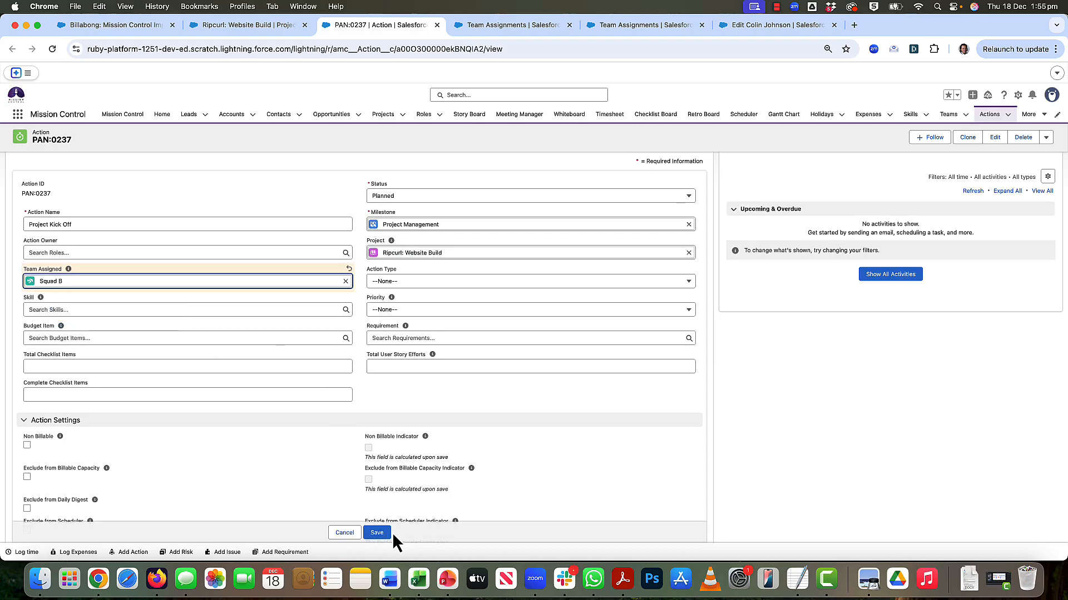
click(374, 533)
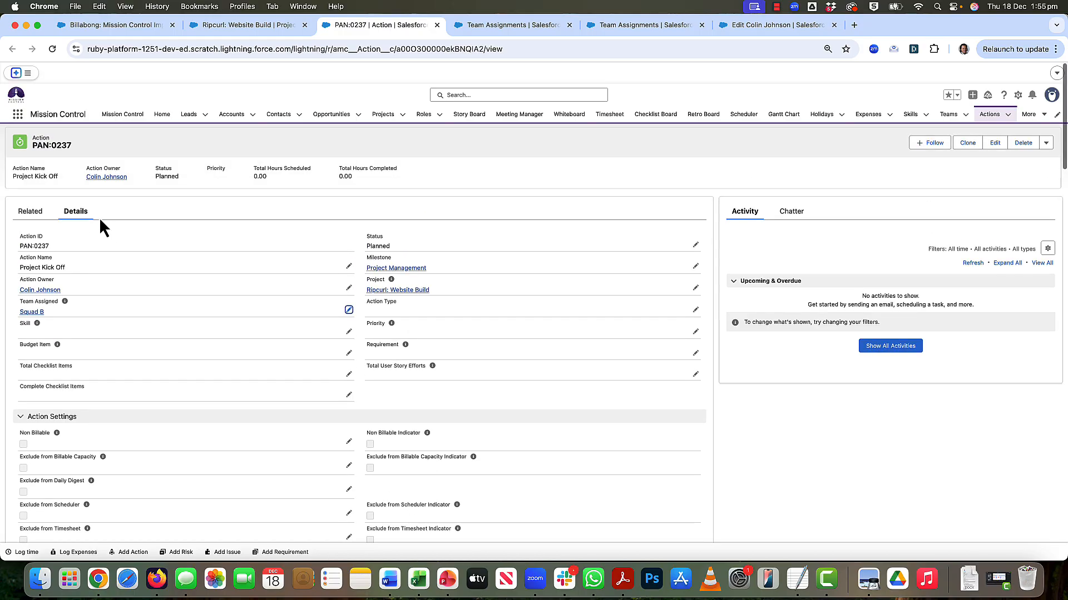
click(31, 214)
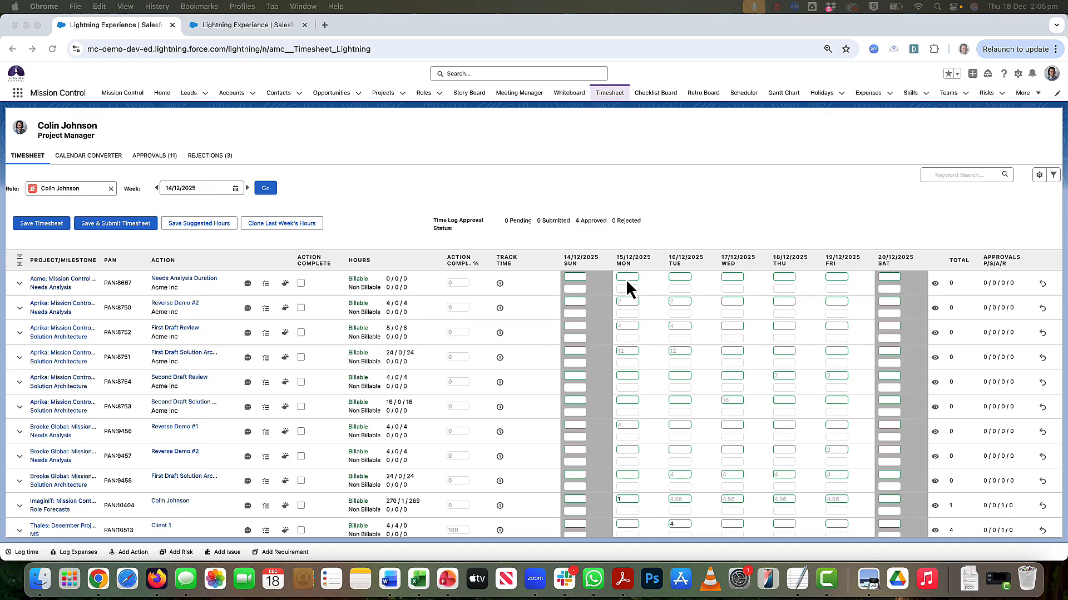
- Examine the actions and suggested hours on the project manager's timesheet for the week of 14/12/2025
scroll(273, 300, down, 5)
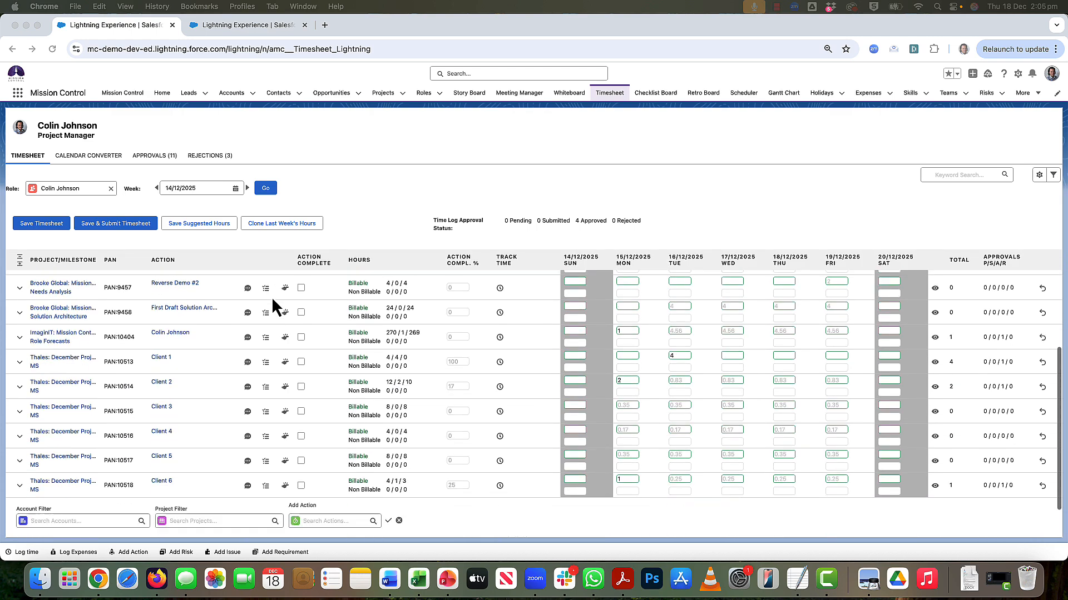
scroll(273, 300, up, 5)
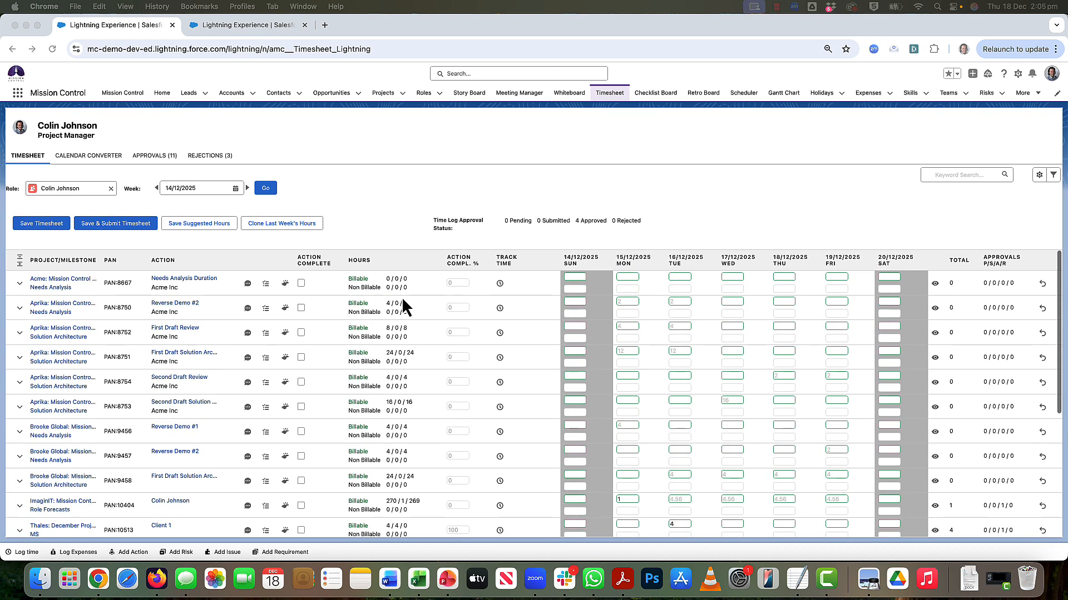
scroll(482, 332, down, 5)
scroll(481, 332, up, 5)
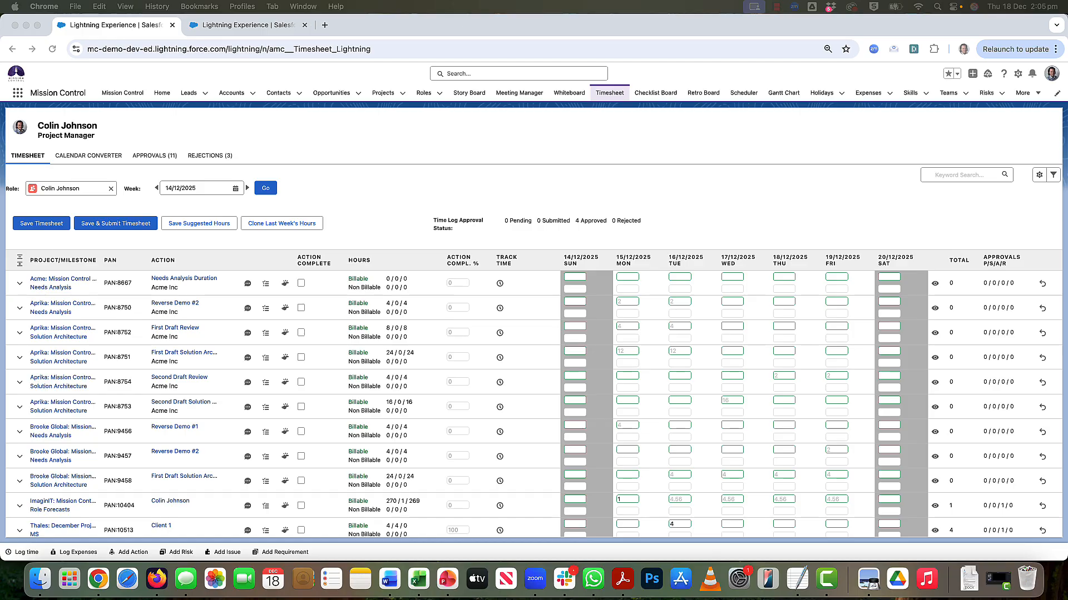
click(694, 128)
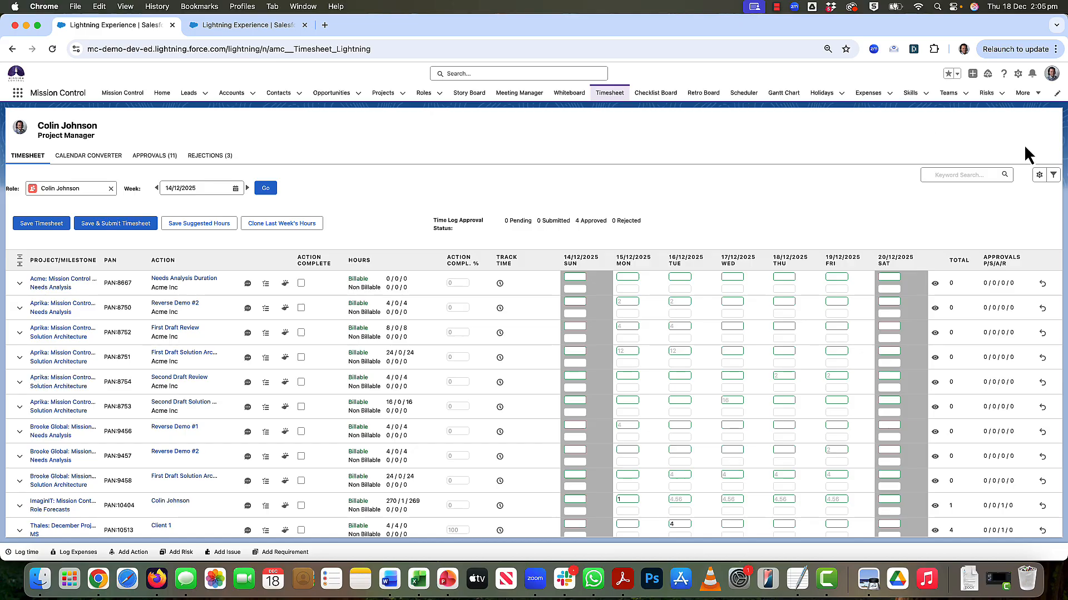
- Enable pagination in the Timesheet Settings and save the change
click(1038, 176)
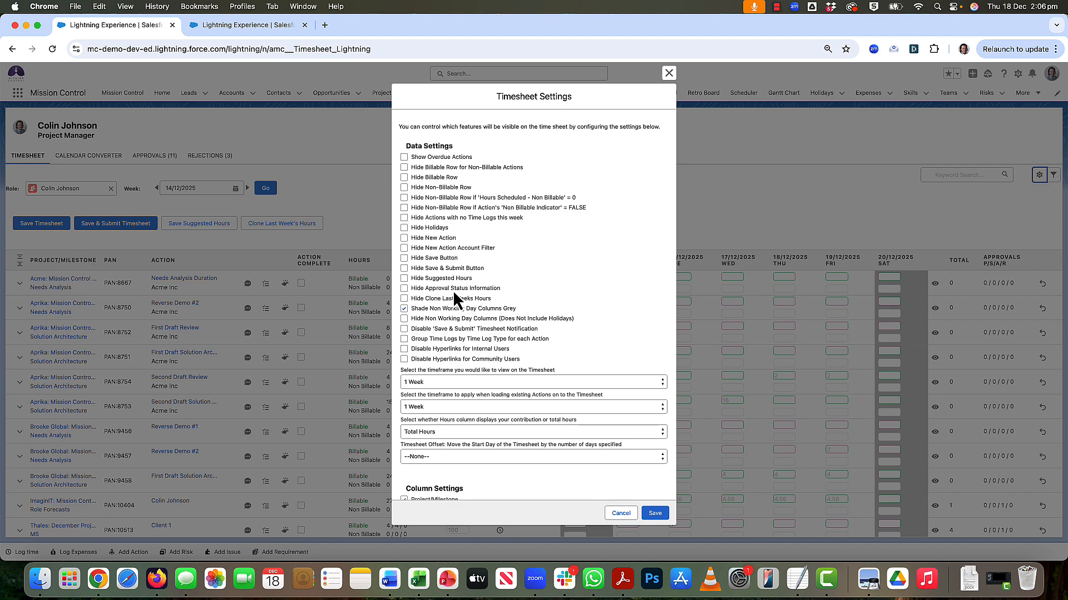
scroll(452, 290, down, 10)
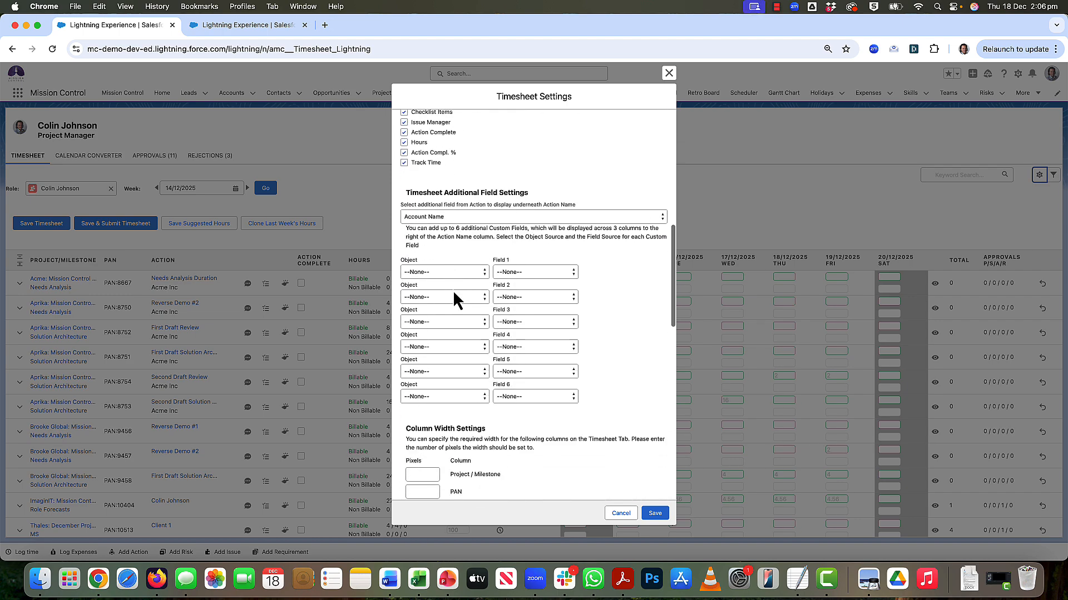
scroll(453, 293, down, 8)
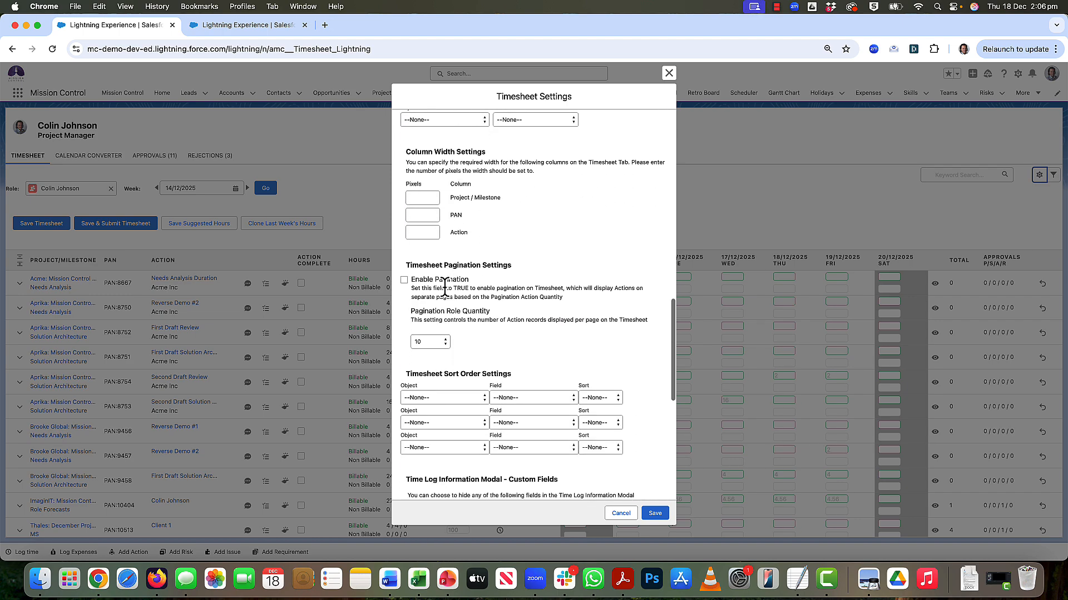
click(404, 281)
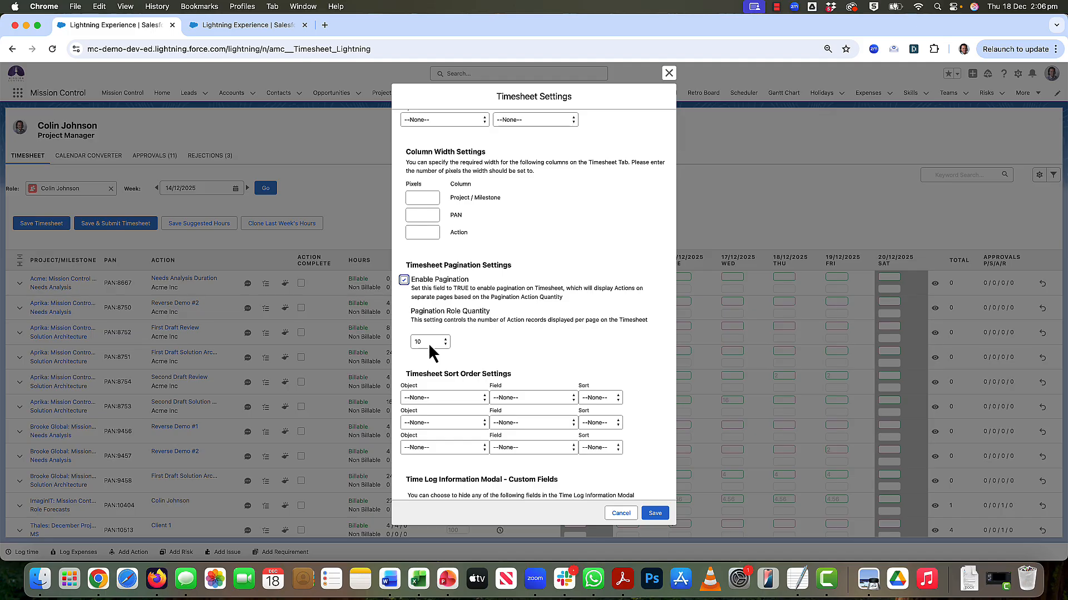
click(403, 280)
click(656, 514)
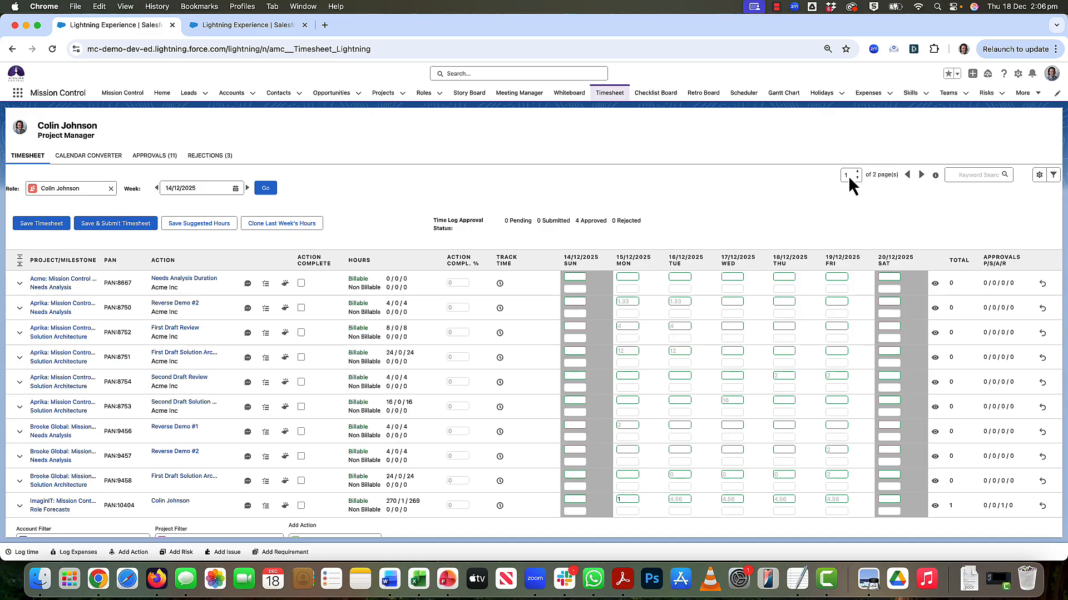
click(850, 148)
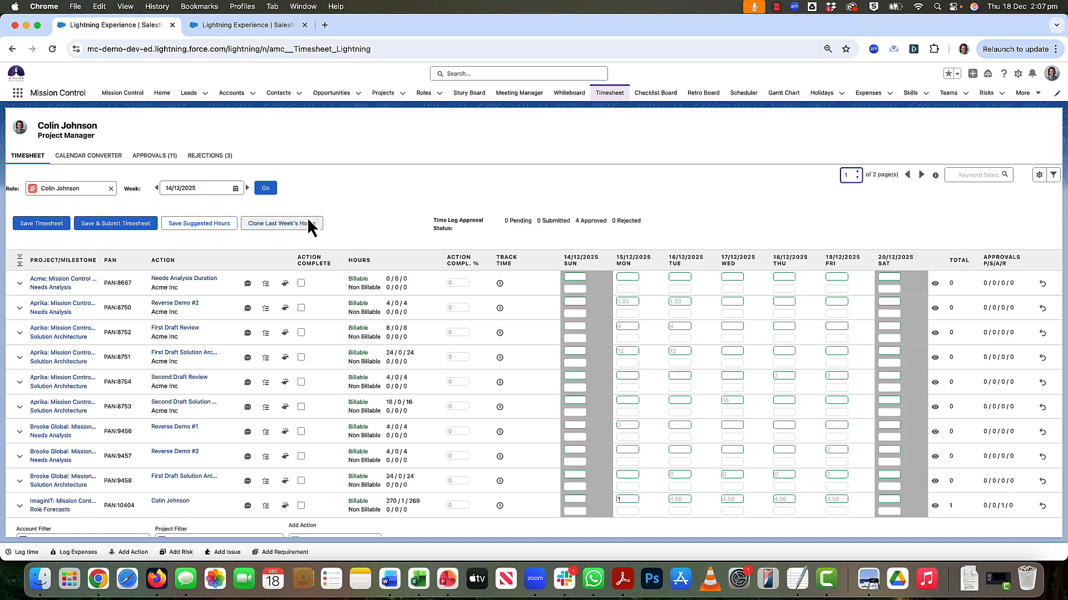
- Disable pagination in the Timesheet Settings and save the change
click(1038, 177)
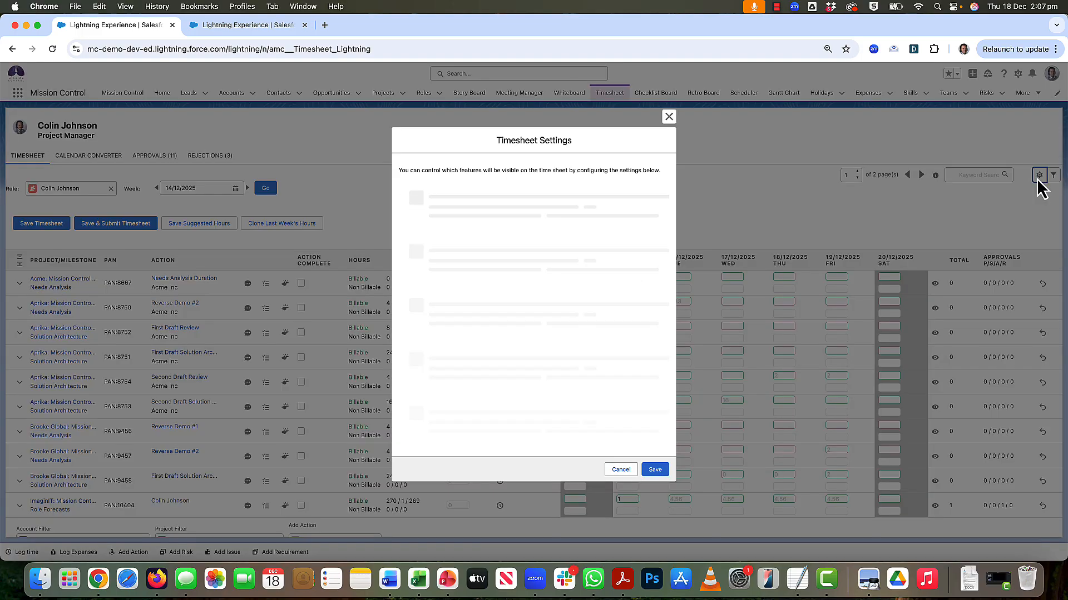
scroll(493, 241, down, 15)
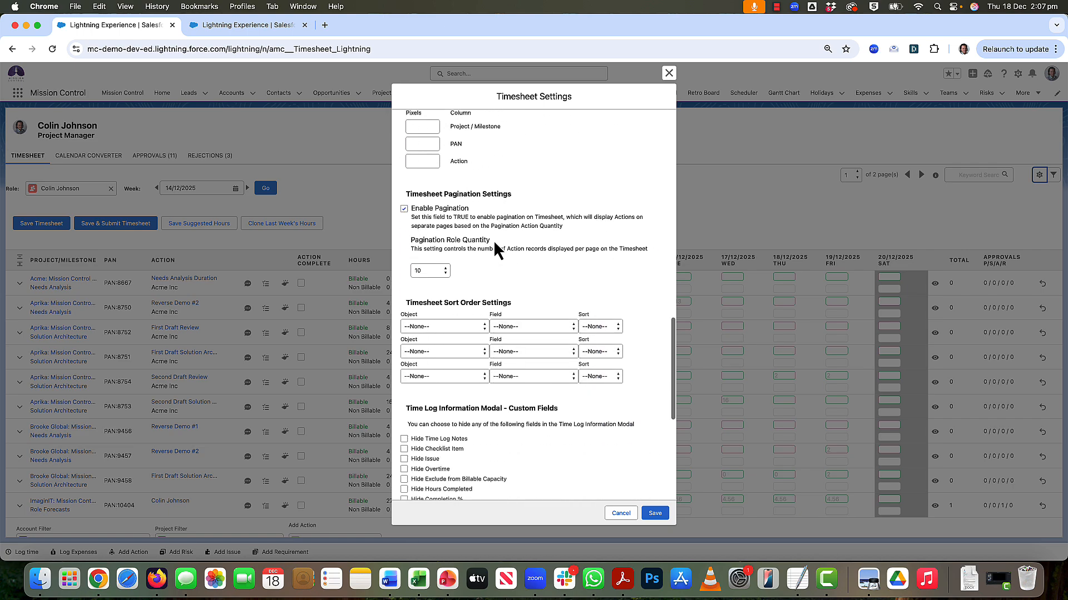
click(404, 209)
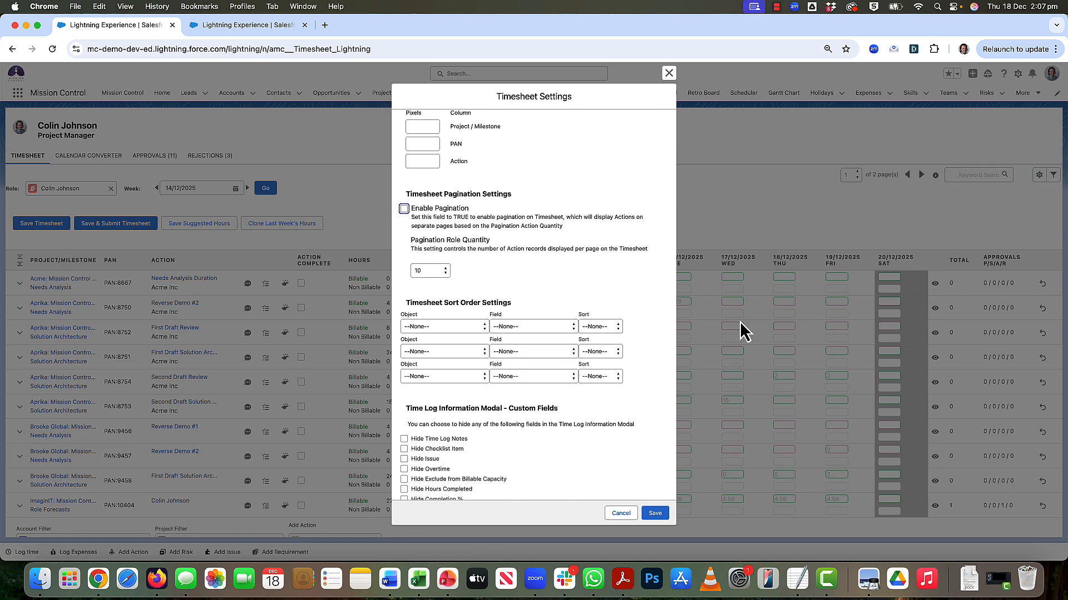
click(651, 511)
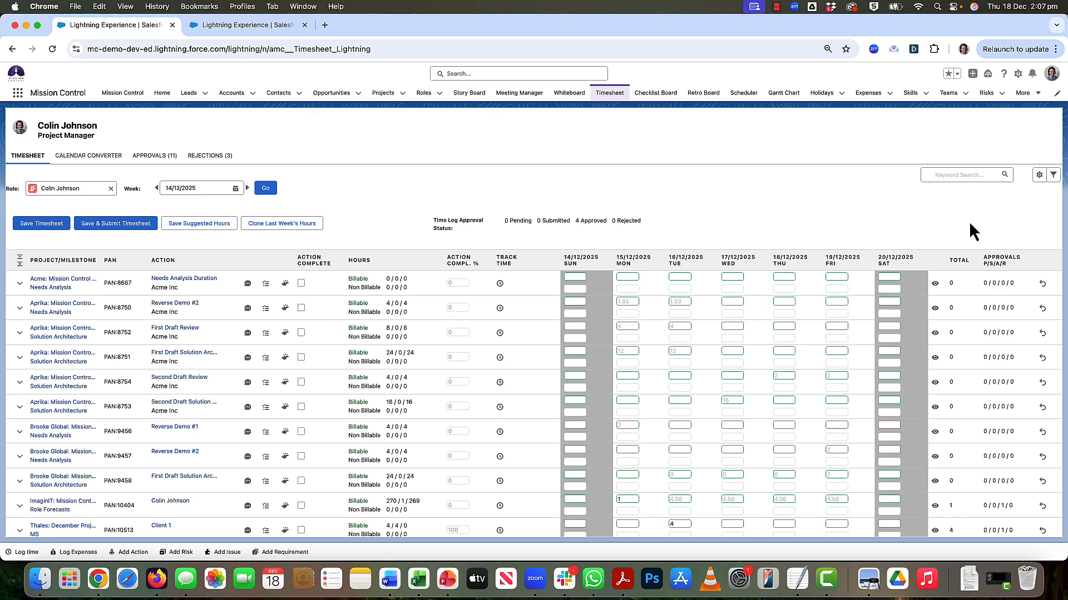
- Review the Timesheet Settings options for the timeframe to view and the timeframe for loading existing actions
click(1040, 176)
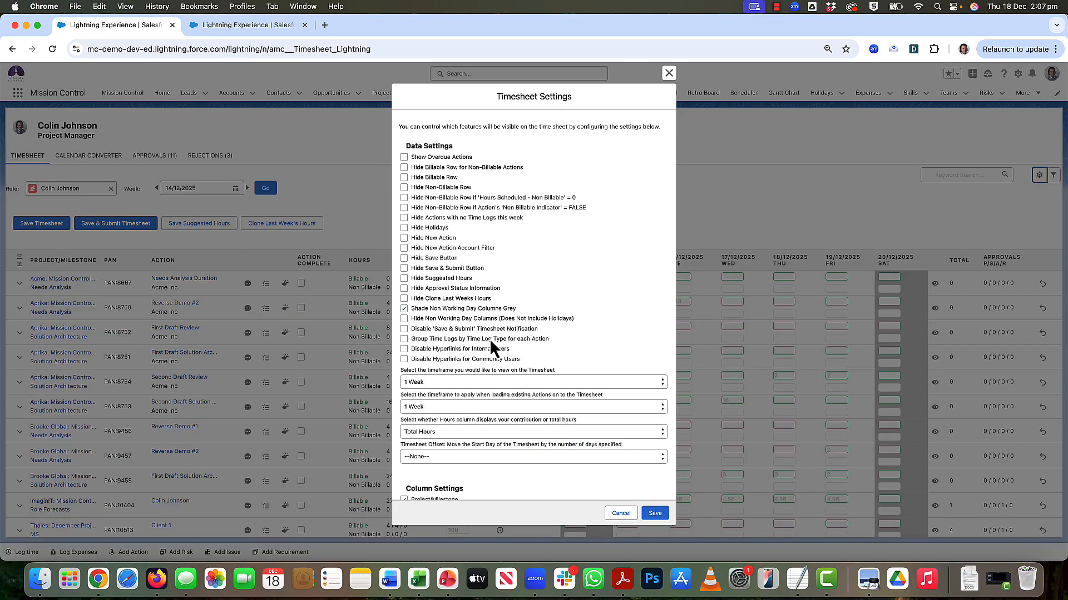
click(429, 385)
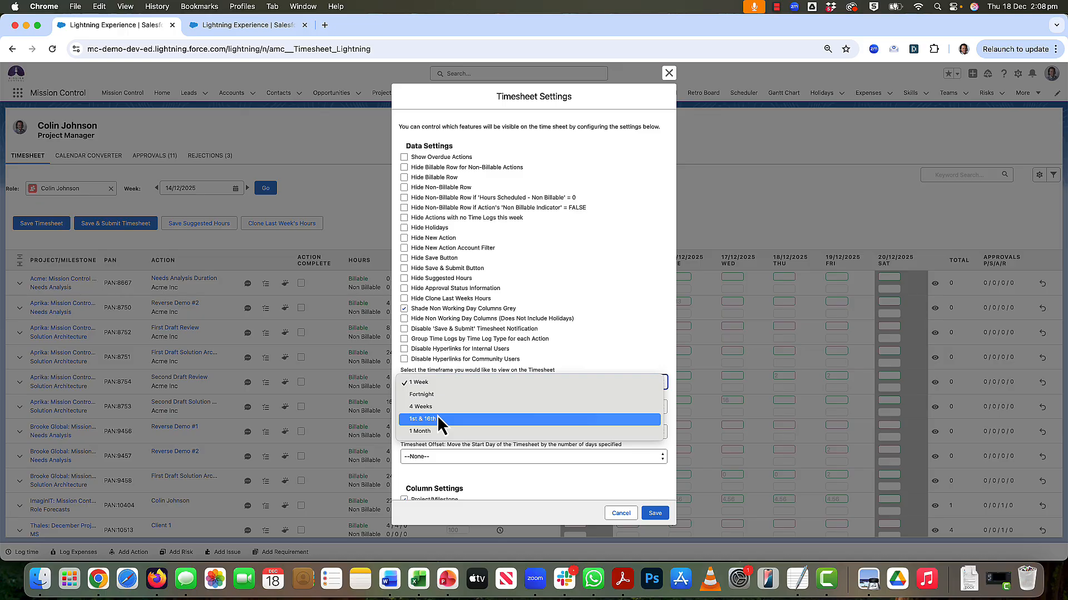
click(633, 324)
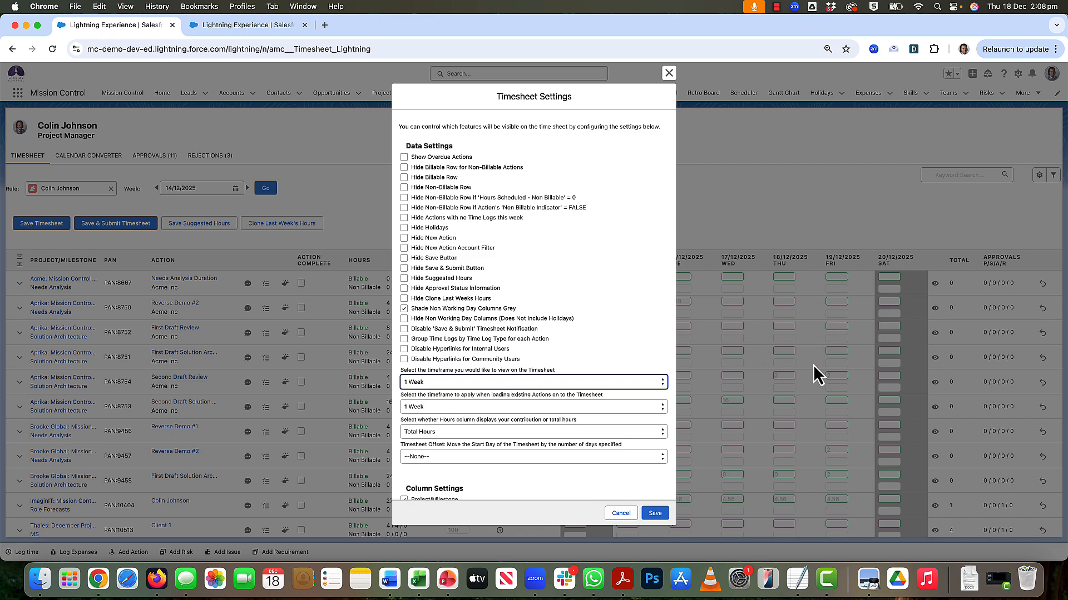
click(429, 408)
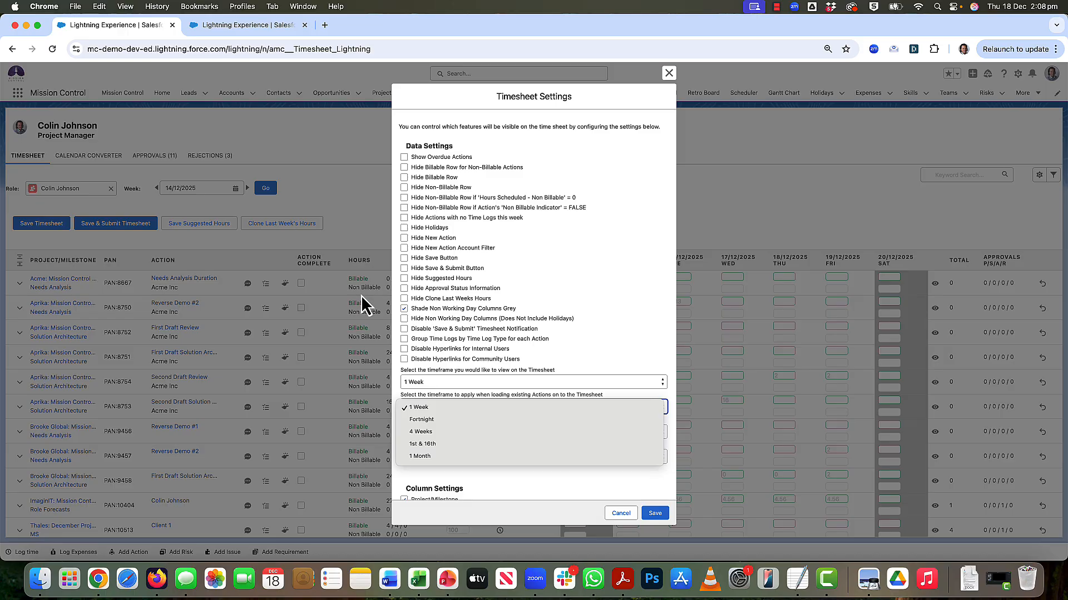
click(596, 270)
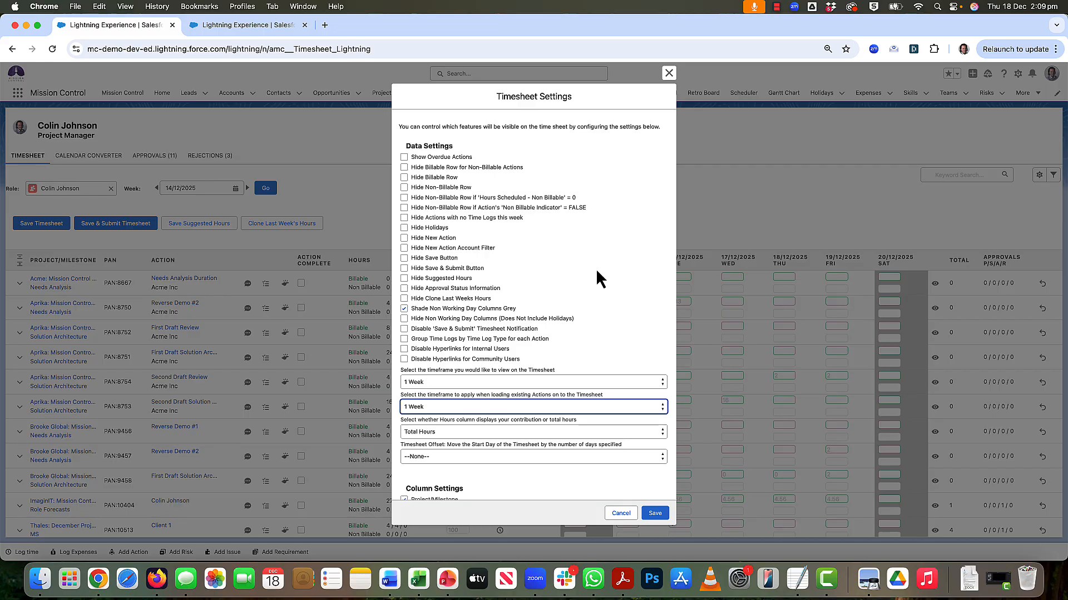
- Enable Hide Non Working Day Columns in the Timesheet Settings, save it and check the weekend columns across the timesheet rows
click(403, 320)
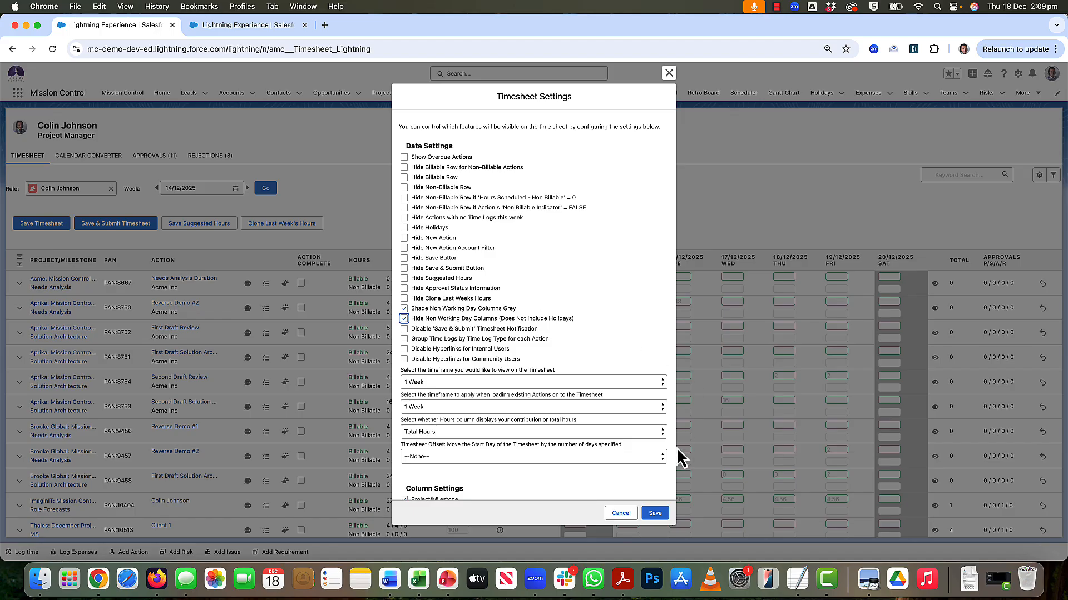
click(655, 513)
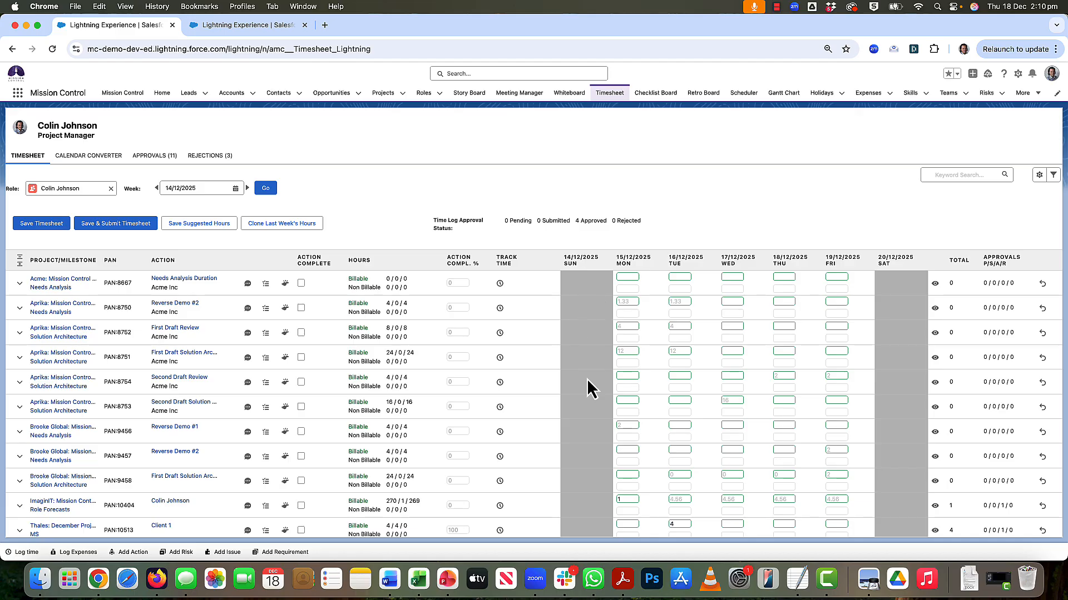
scroll(585, 433, down, 5)
scroll(585, 432, up, 2)
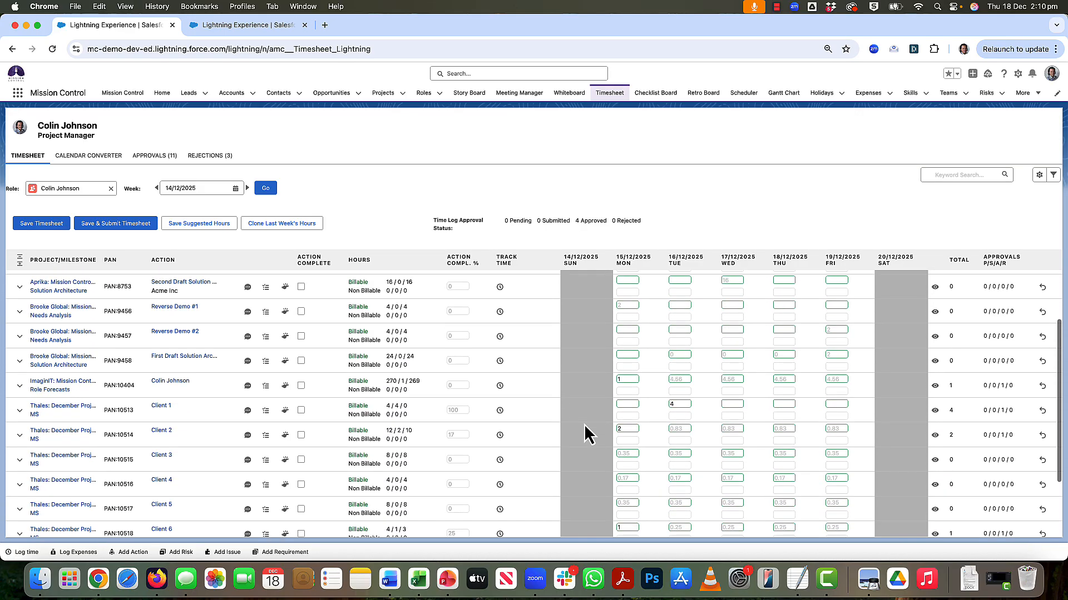
scroll(585, 433, up, 3)
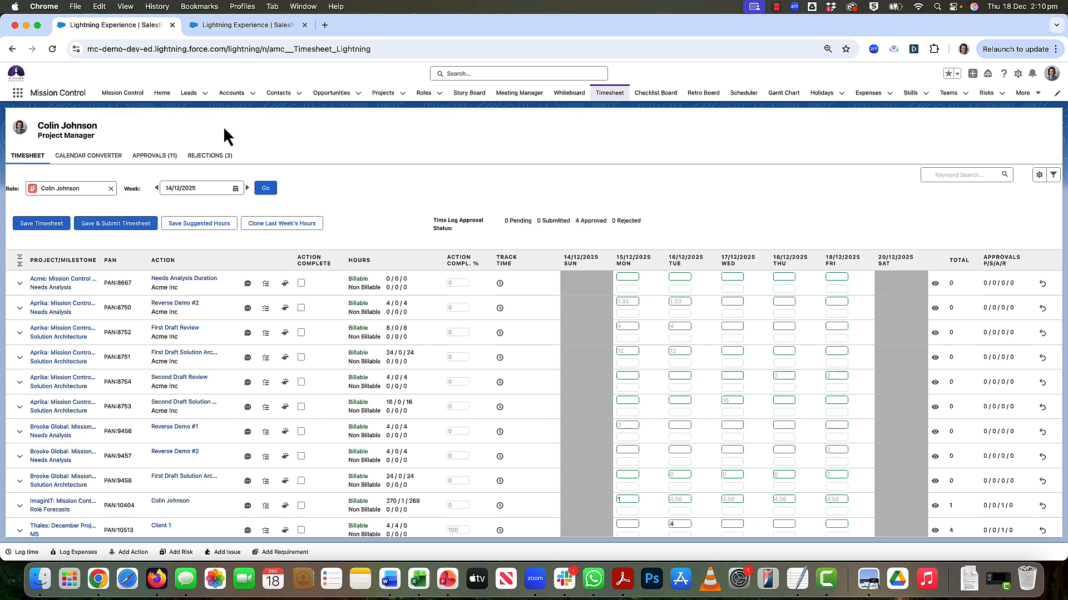
- Open the project manager's role record in a separate browser tab for editing and find its Timesheet Settings section
click(439, 93)
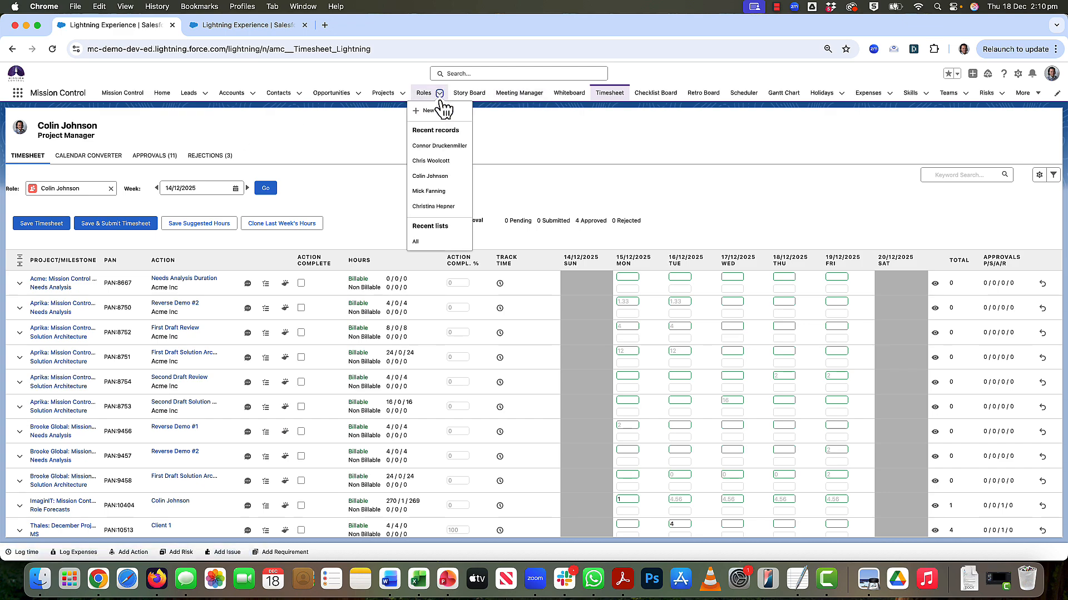
super+click(431, 177)
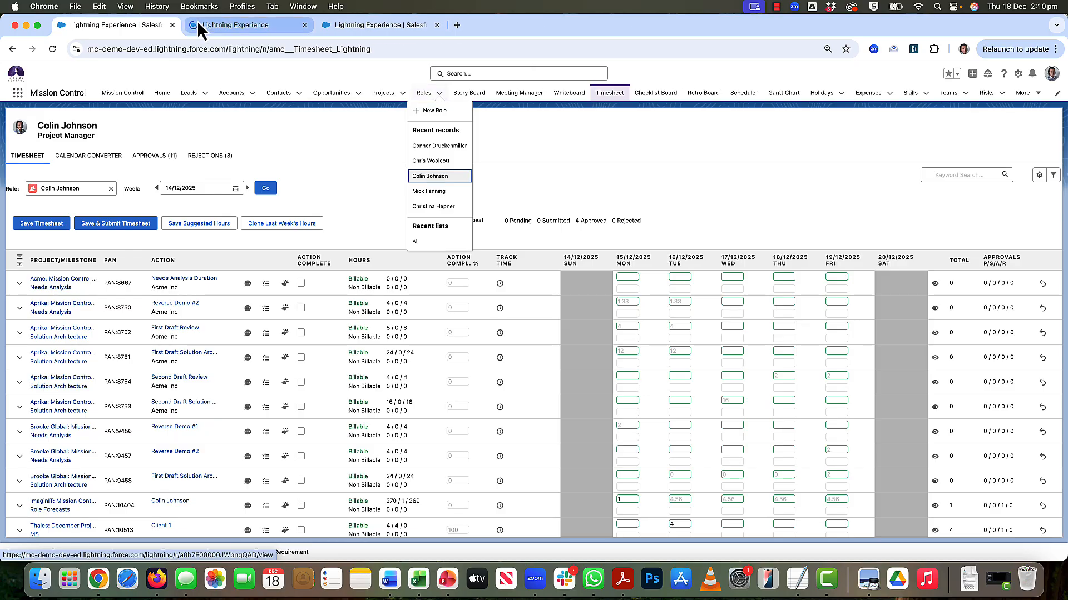
click(215, 25)
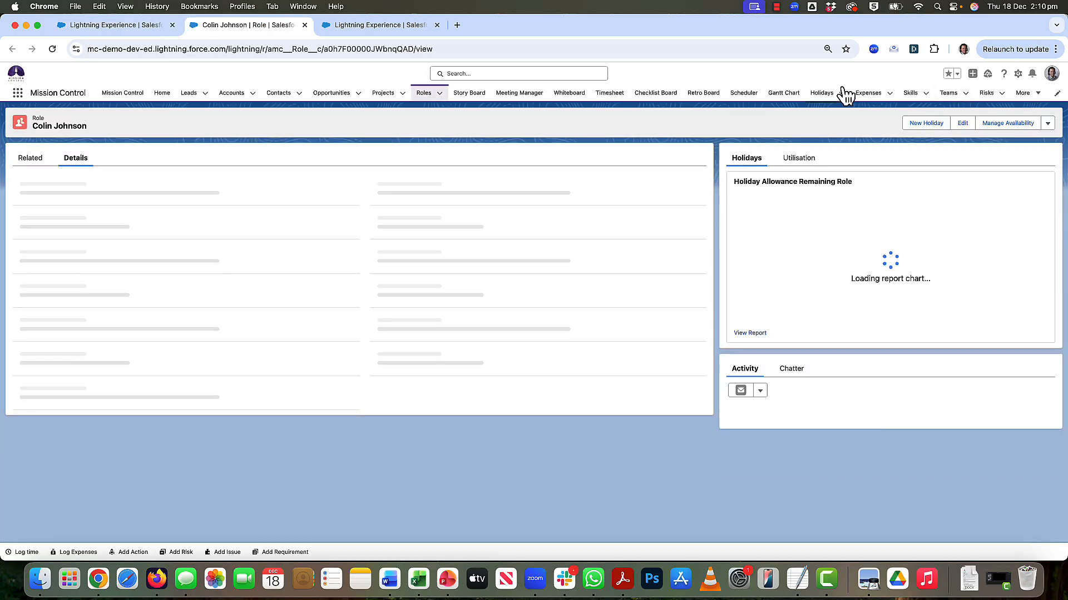
click(1048, 123)
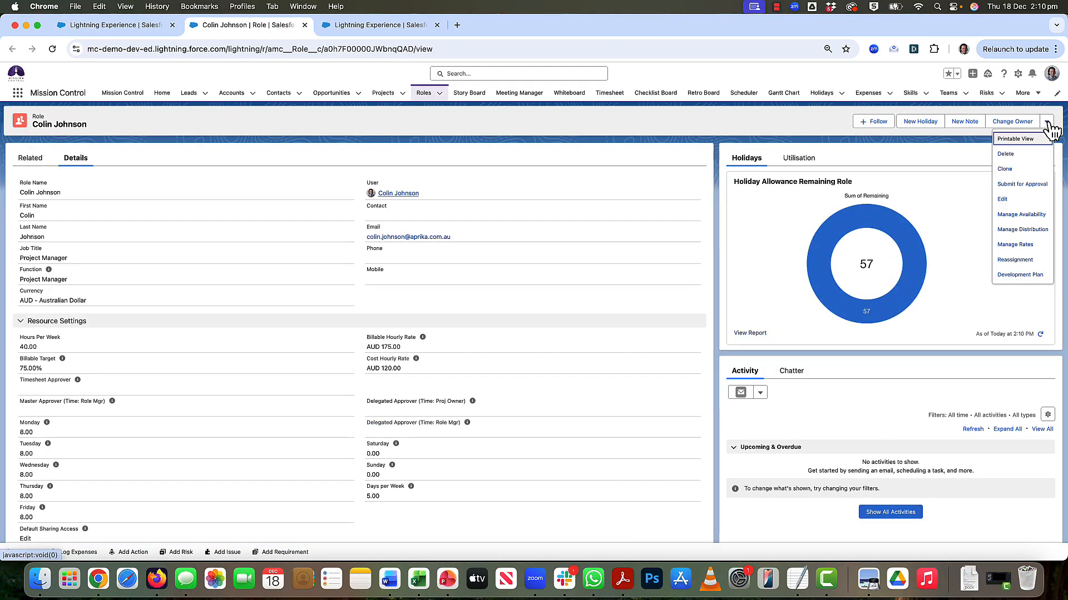
click(1005, 203)
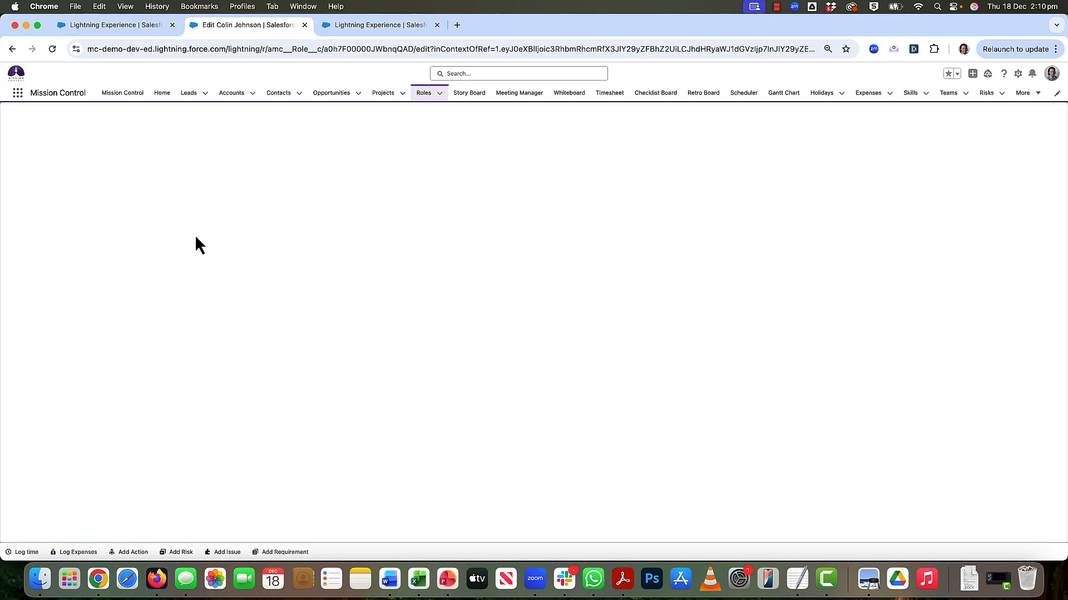
scroll(68, 233, down, 15)
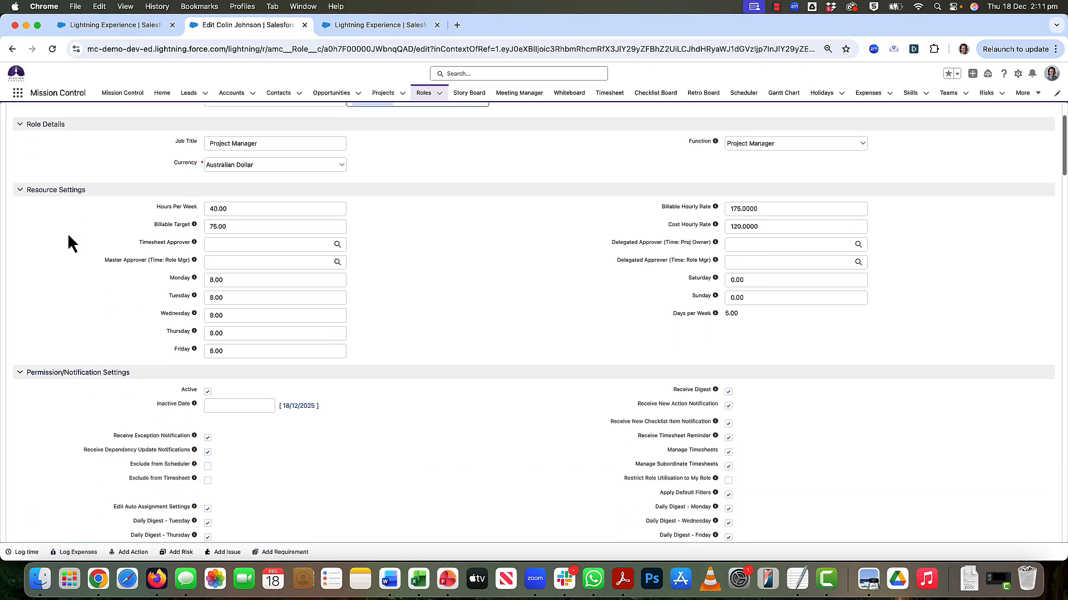
scroll(68, 243, down, 8)
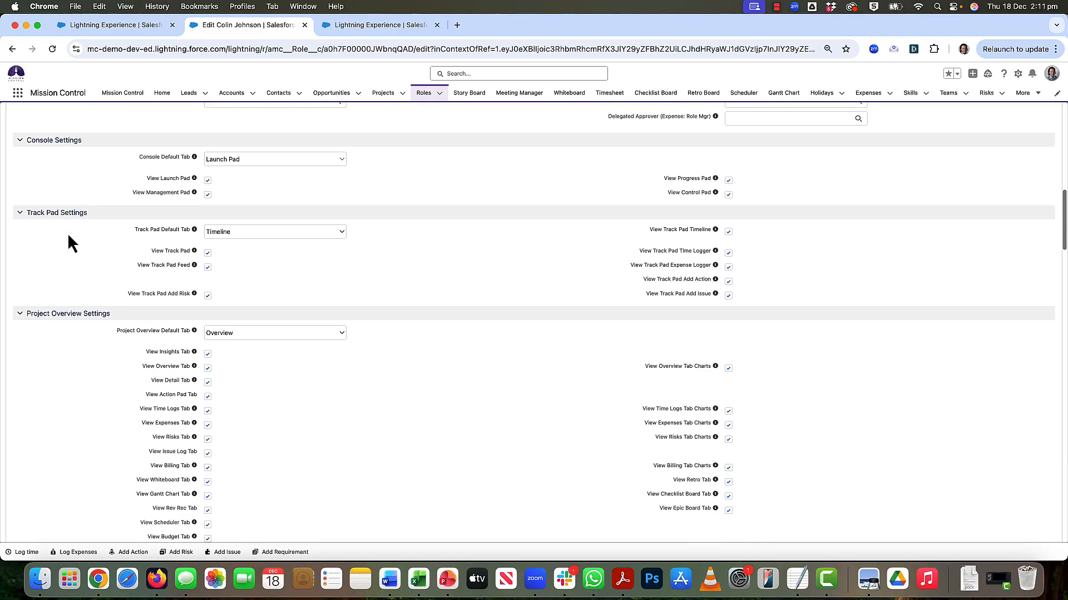
scroll(68, 235, down, 5)
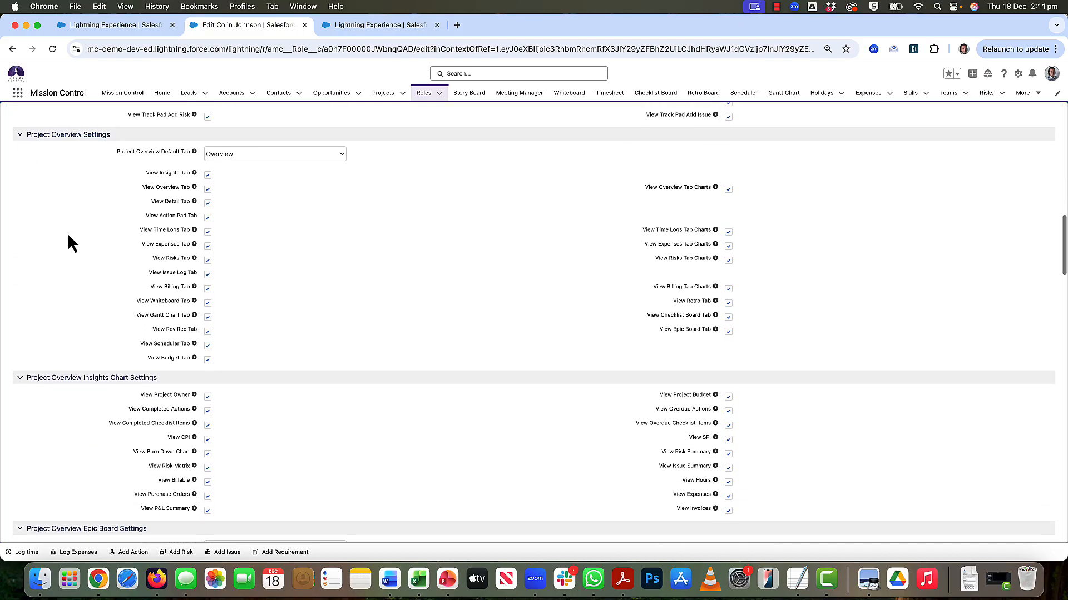
scroll(68, 234, down, 4)
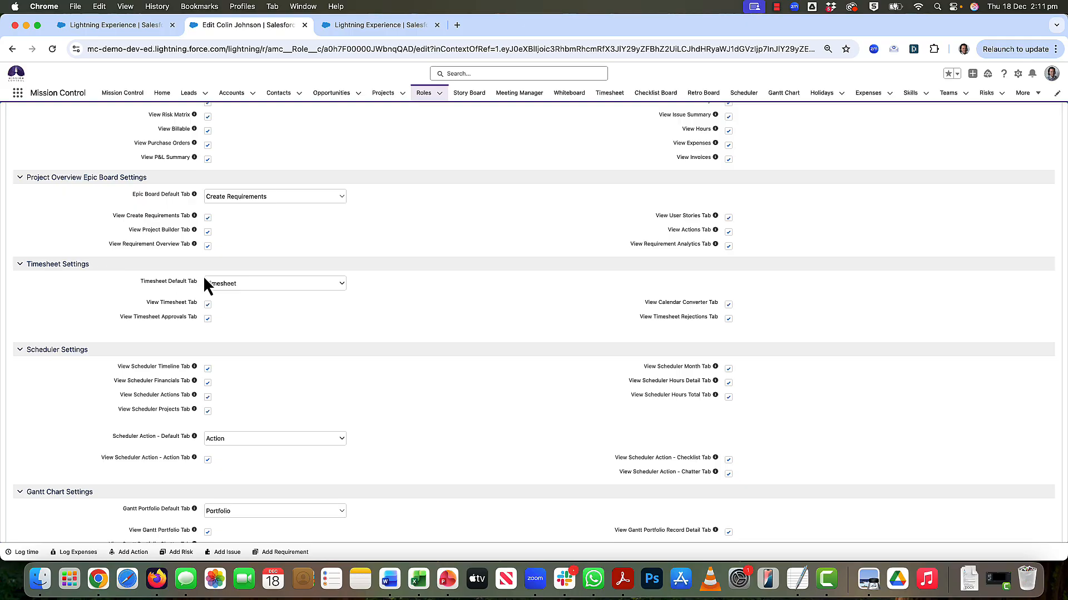
- Review the Timesheet Default Tab options and the View Calendar Converter Tab permission on the role record
click(233, 285)
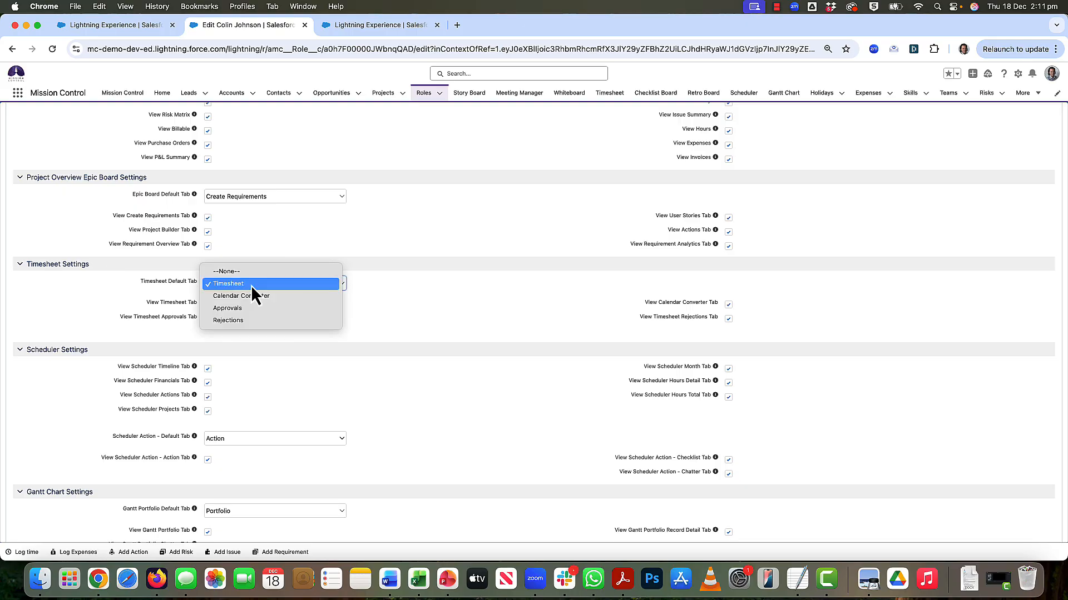
click(255, 285)
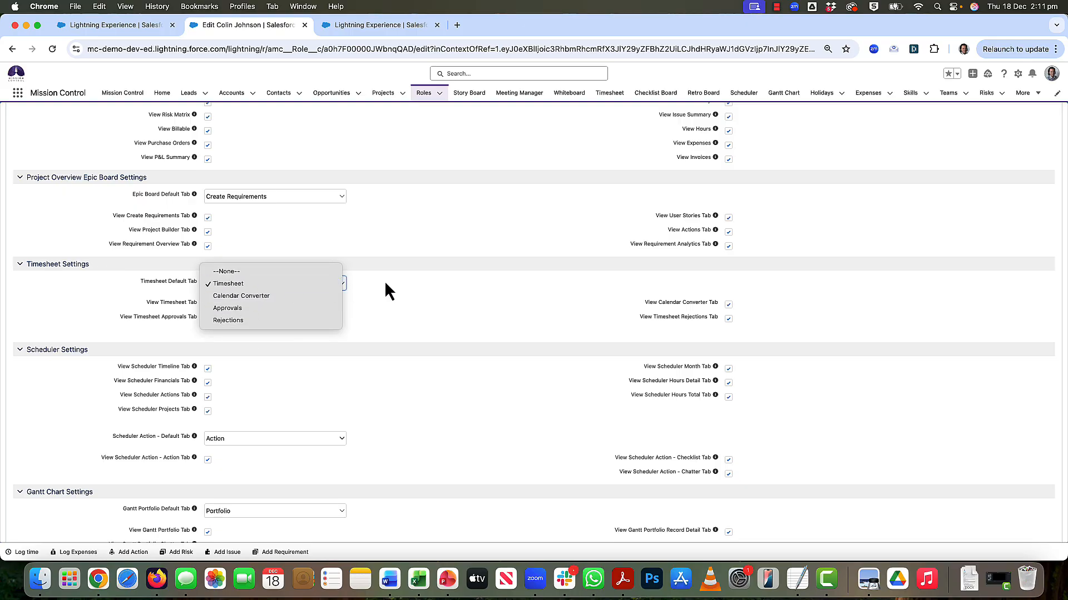
click(272, 289)
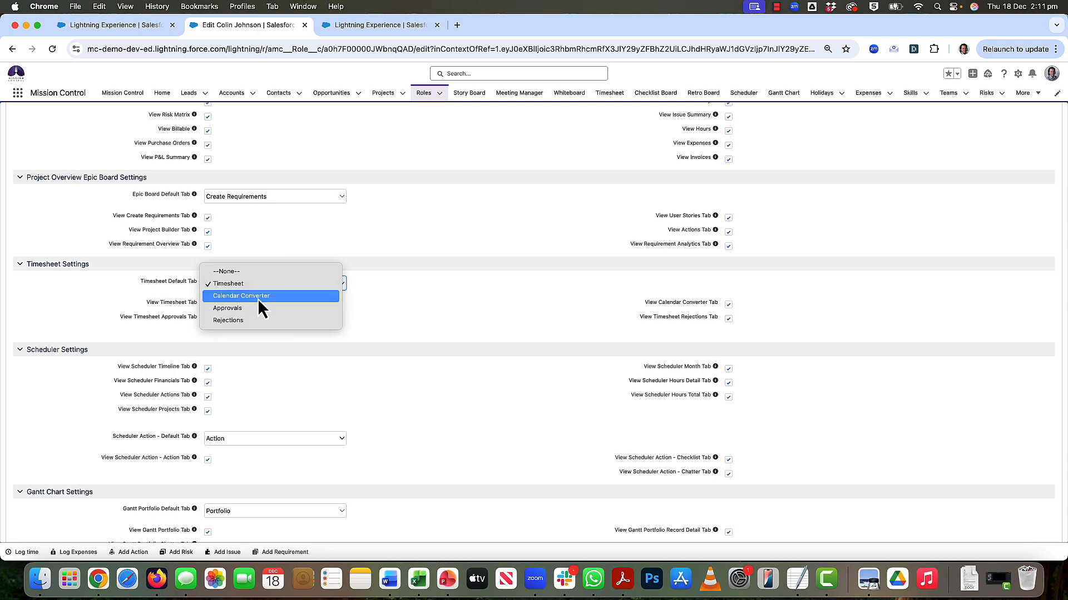
click(394, 290)
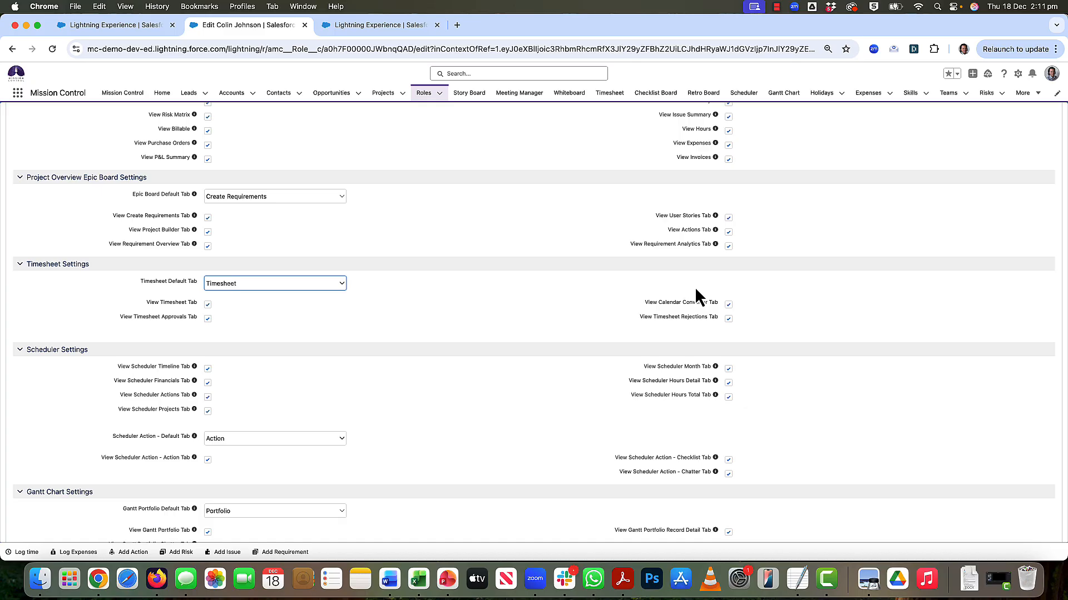
click(728, 306)
- View the project manager's Calendar Converter for the week, return to the timesheet and go back to the role record being edited
click(103, 29)
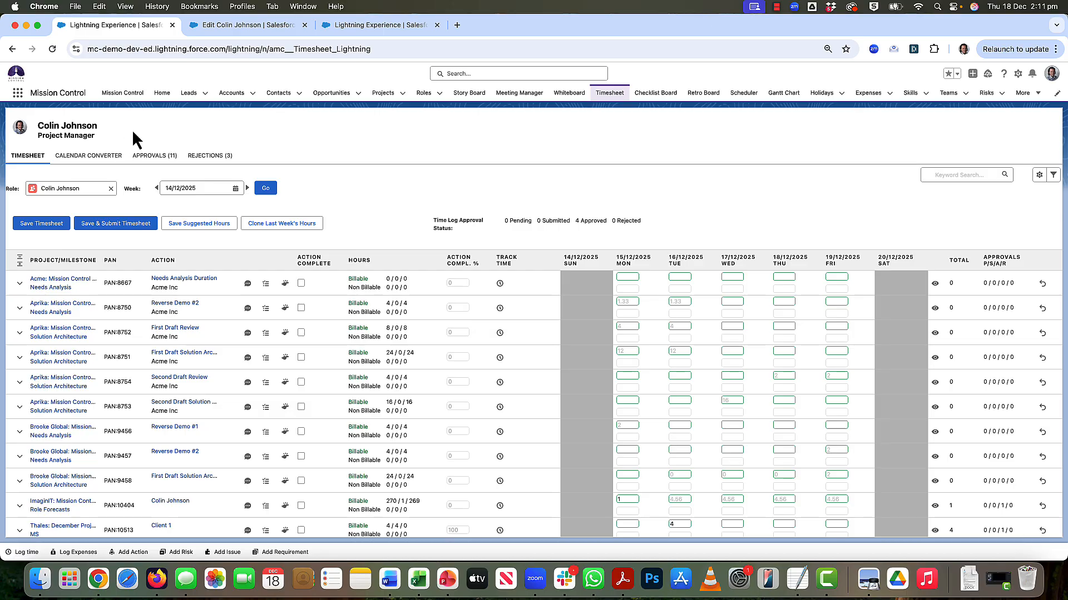
click(88, 160)
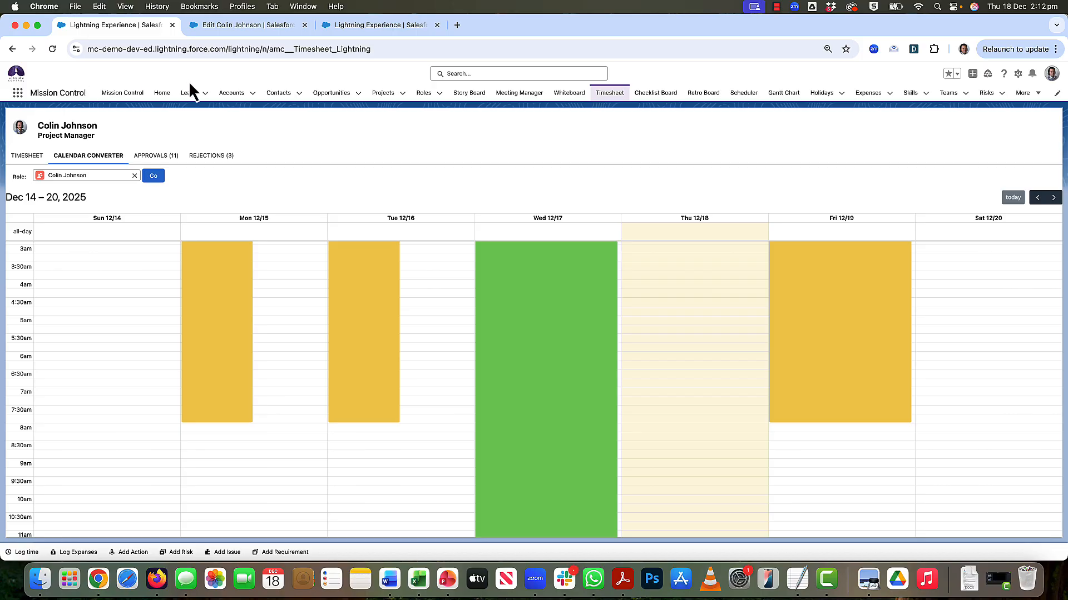
click(28, 154)
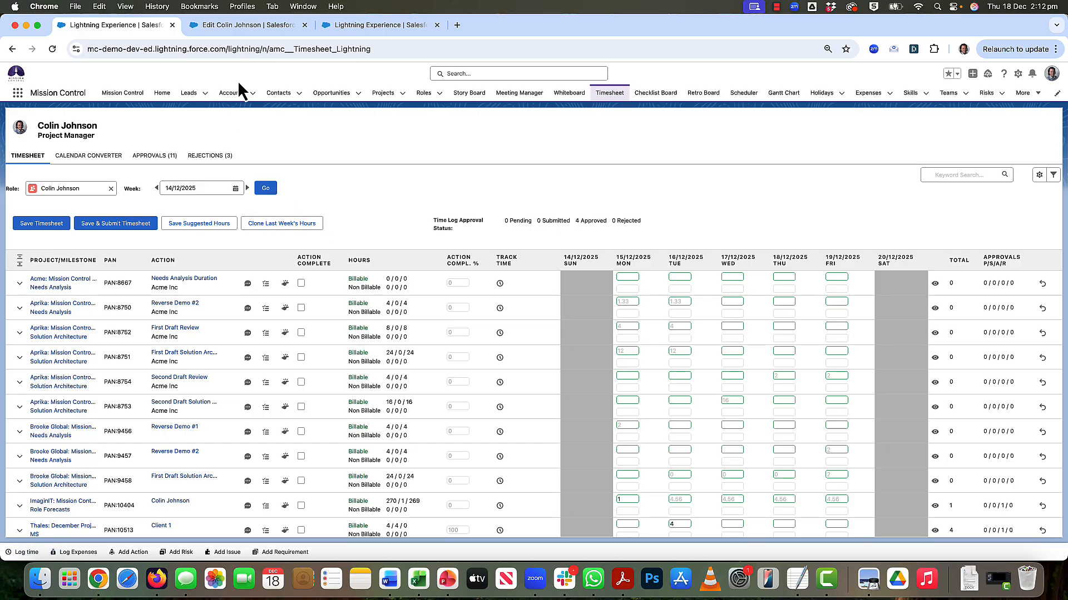
click(228, 28)
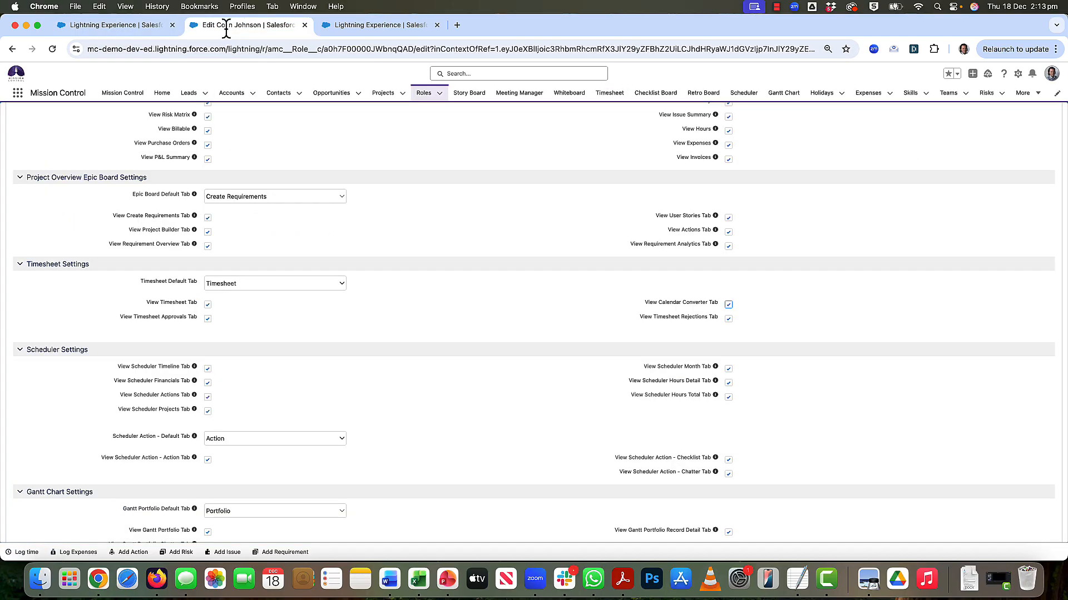
- Return to the project manager's timesheet, open its Timesheet Settings and review the sections from Data Settings through Approvals Tab Data Settings
click(365, 26)
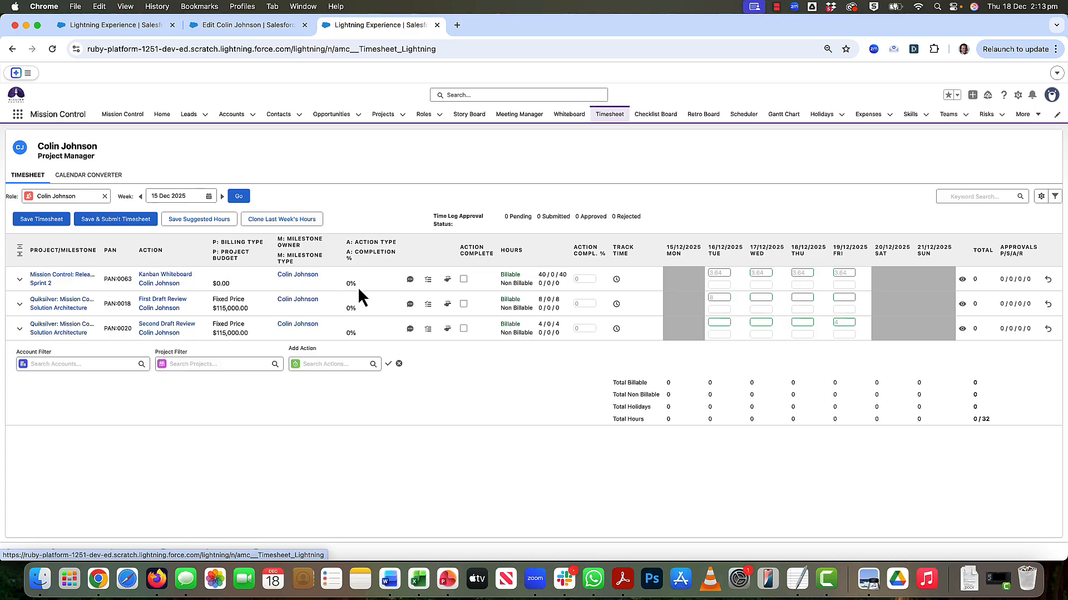
click(1040, 196)
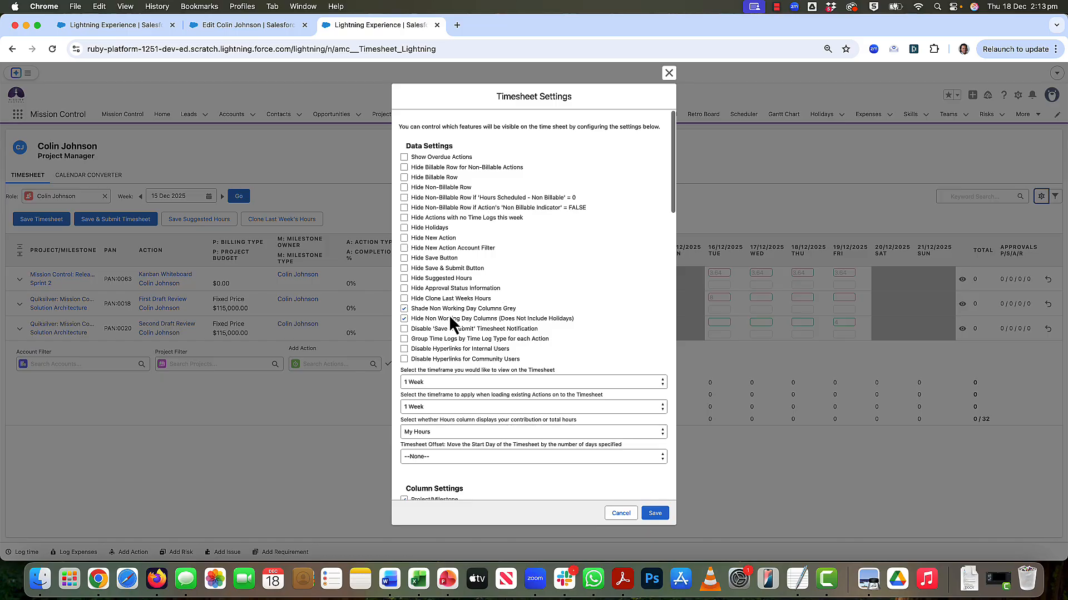
scroll(452, 324, down, 3)
scroll(450, 318, down, 15)
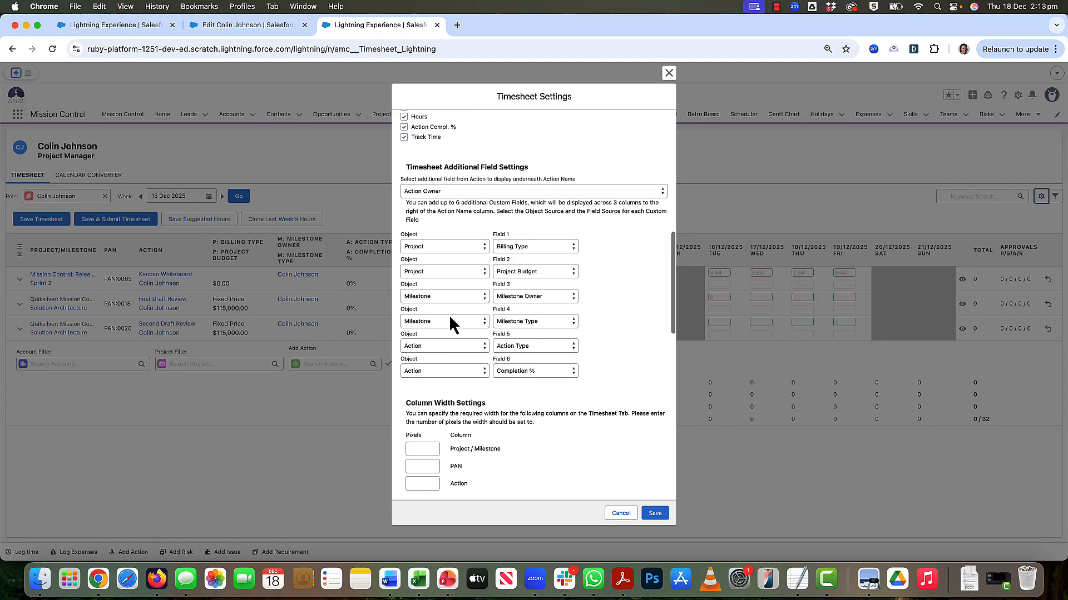
scroll(448, 315, down, 10)
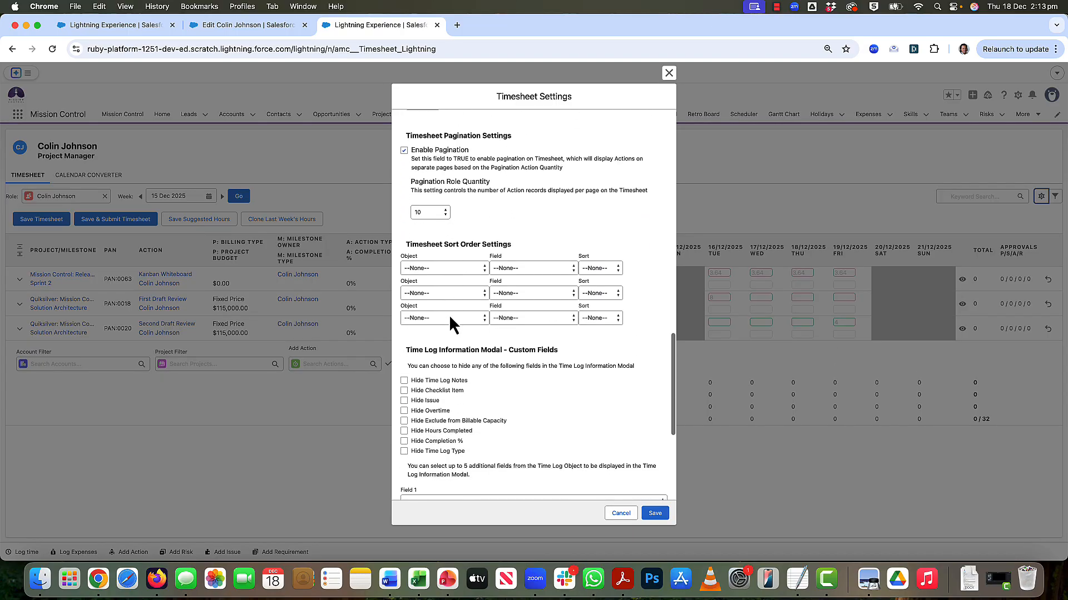
scroll(449, 315, down, 8)
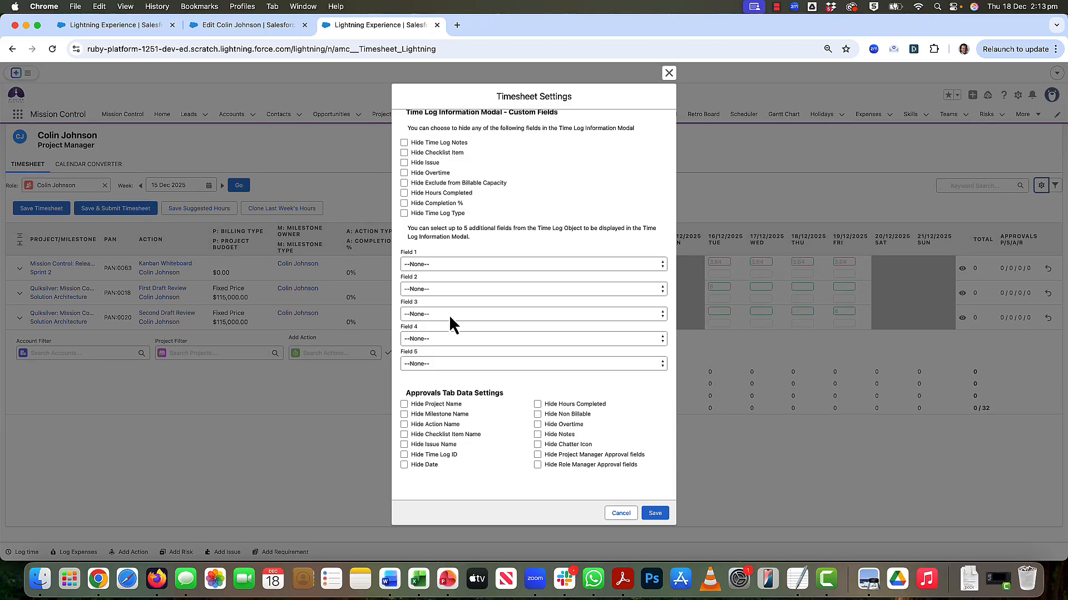
- Find the Timesheet Additional Field Settings and check which objects can be chosen as the source for Field 1
scroll(449, 314, up, 13)
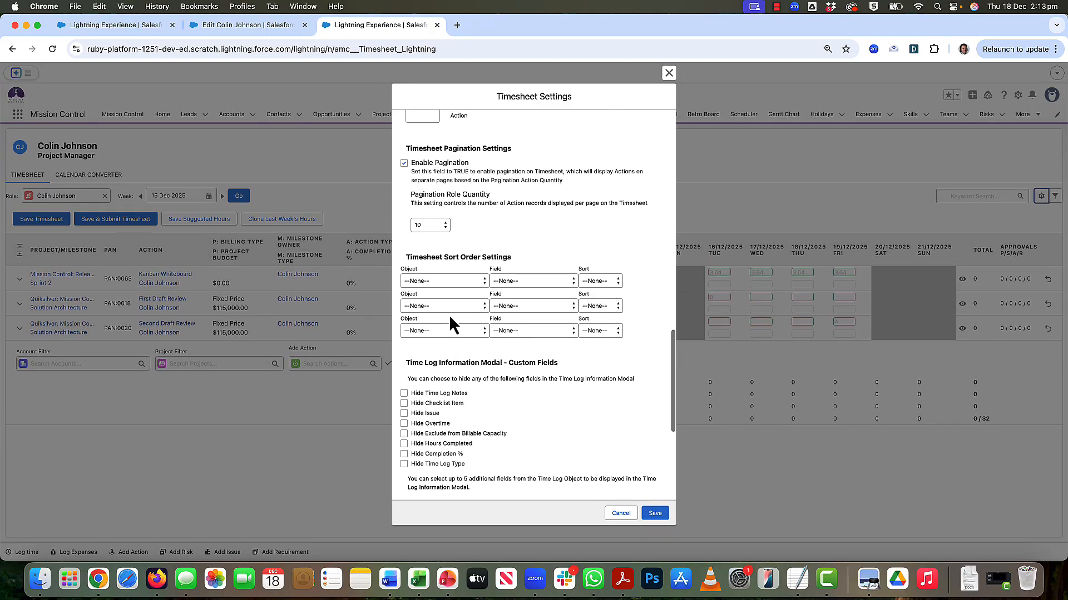
scroll(448, 315, up, 9)
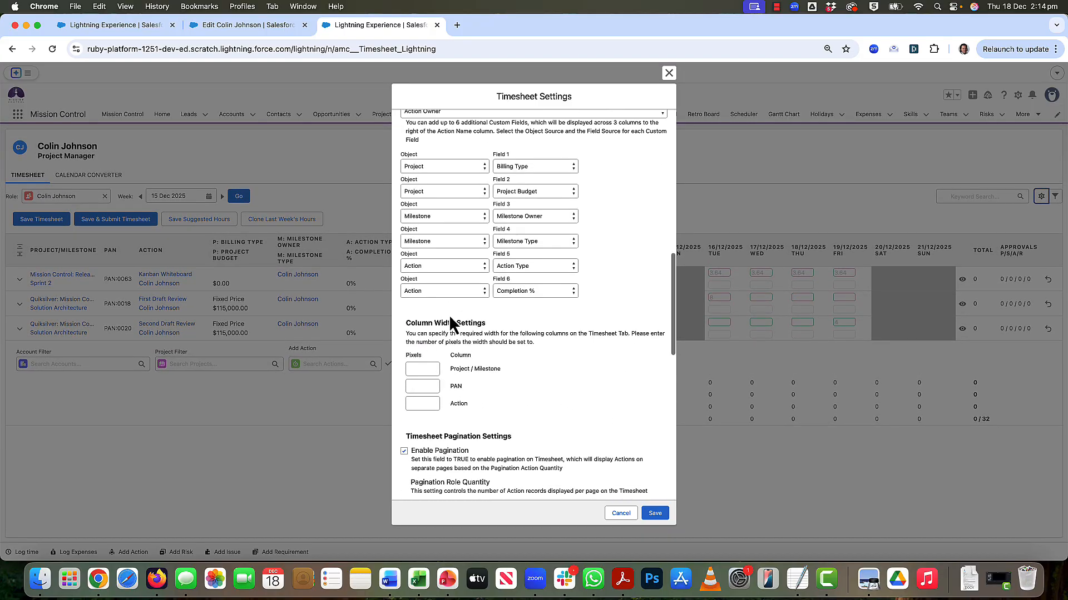
scroll(449, 315, up, 1)
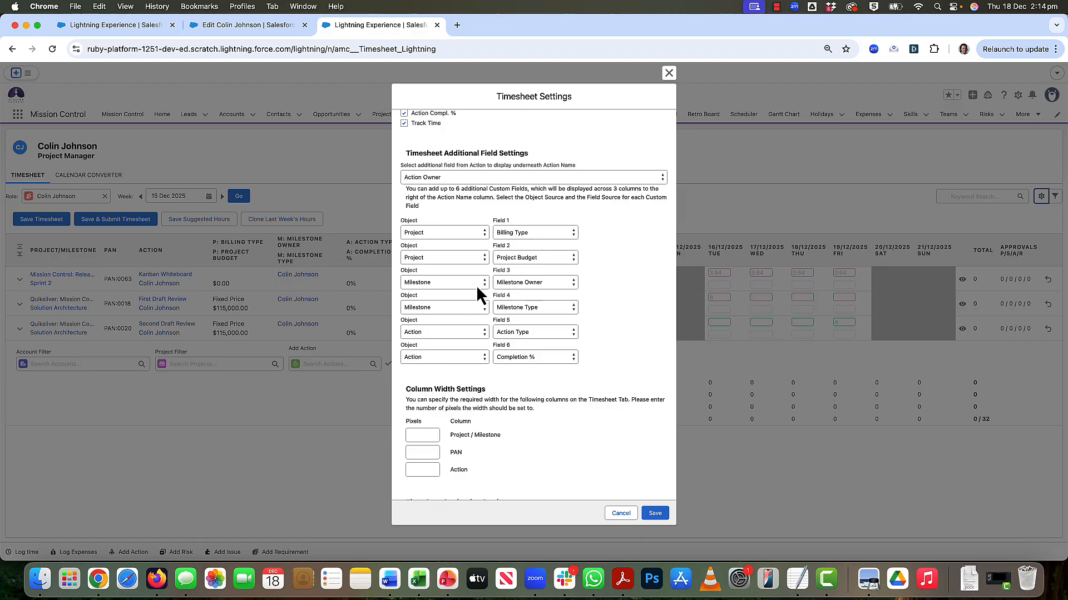
click(433, 232)
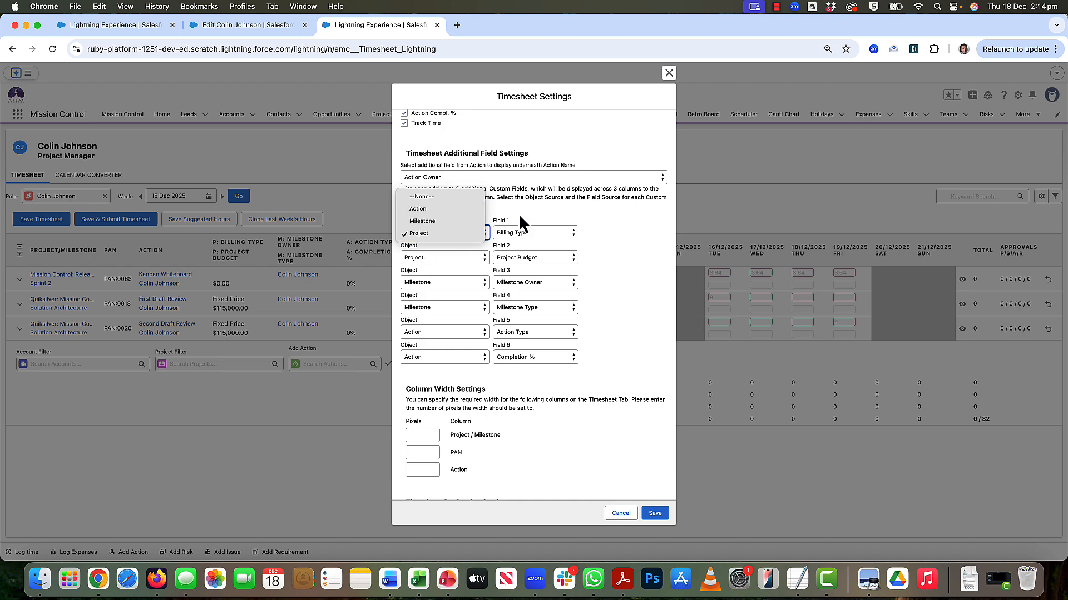
click(534, 206)
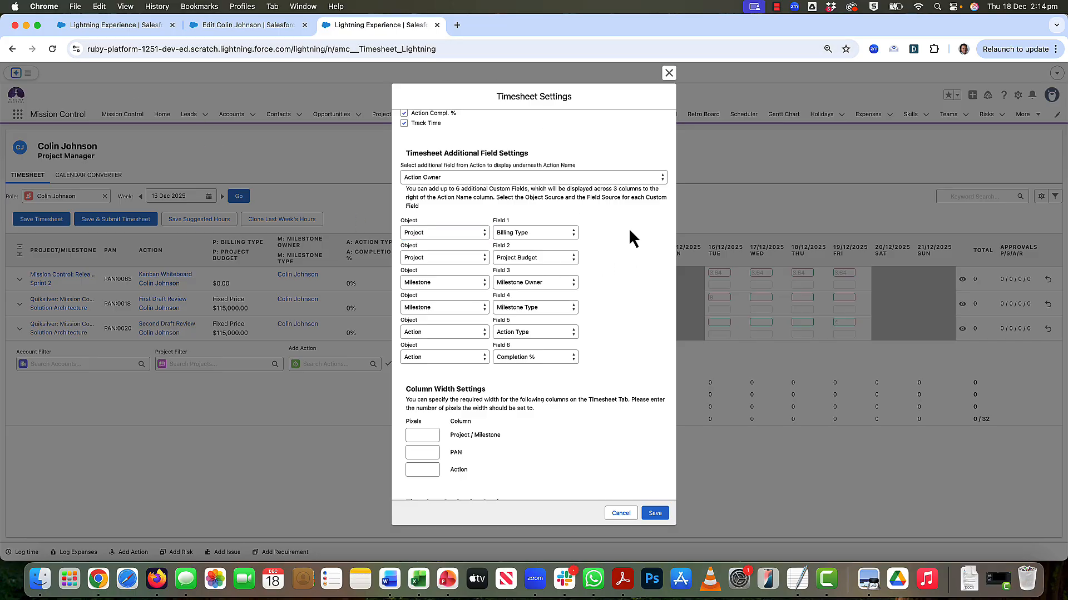
scroll(629, 228, up, 15)
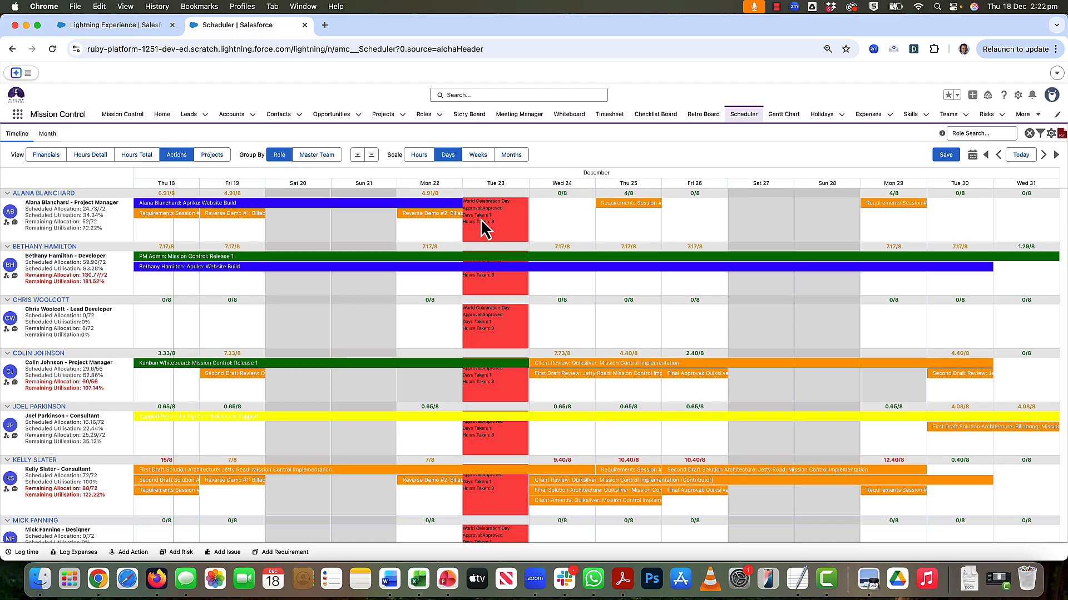
- View the World Celebration Day holiday's details on the Scheduler timeline and check which record types can be created from an empty slot
click(485, 395)
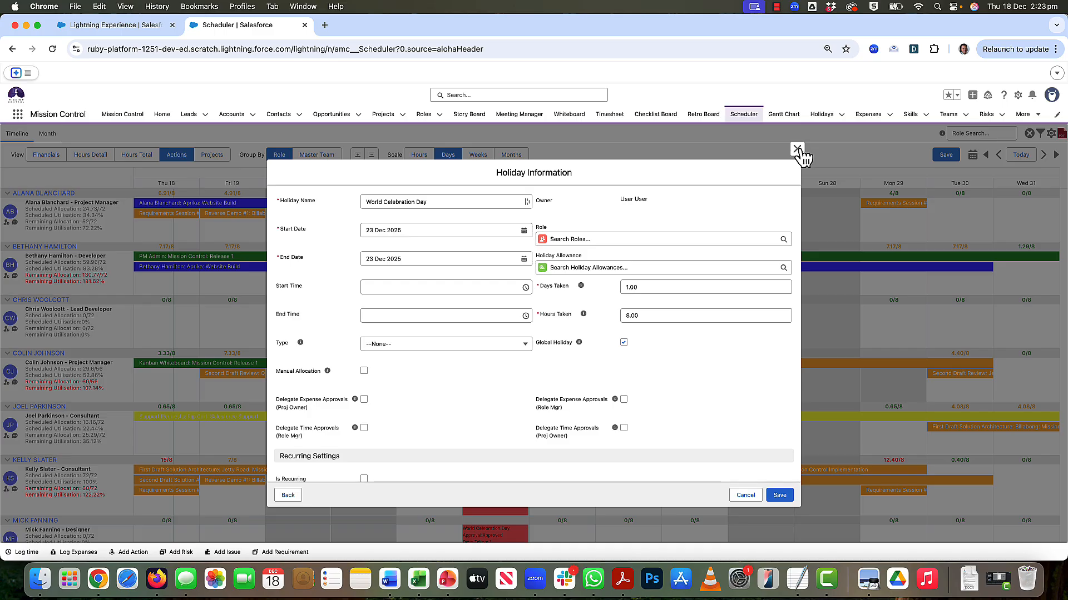
click(797, 149)
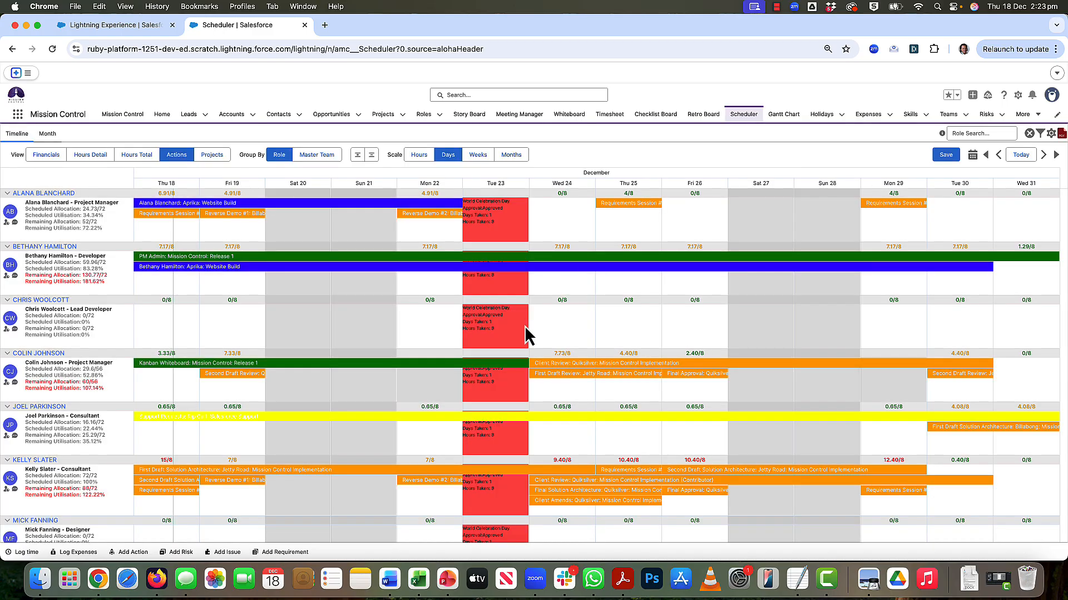
mouse_move(488, 418)
click(480, 397)
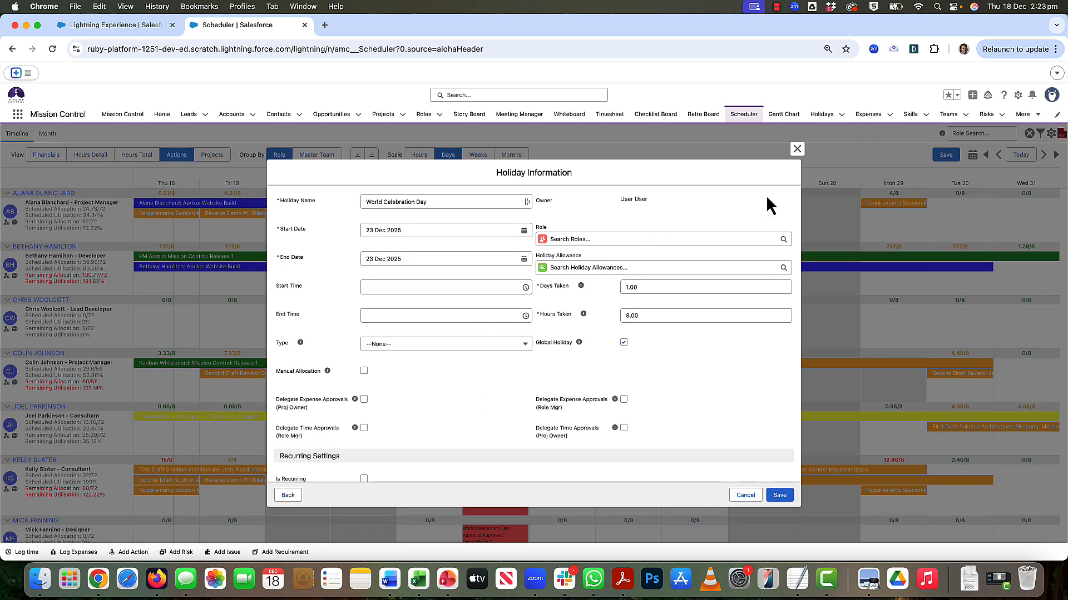
click(797, 149)
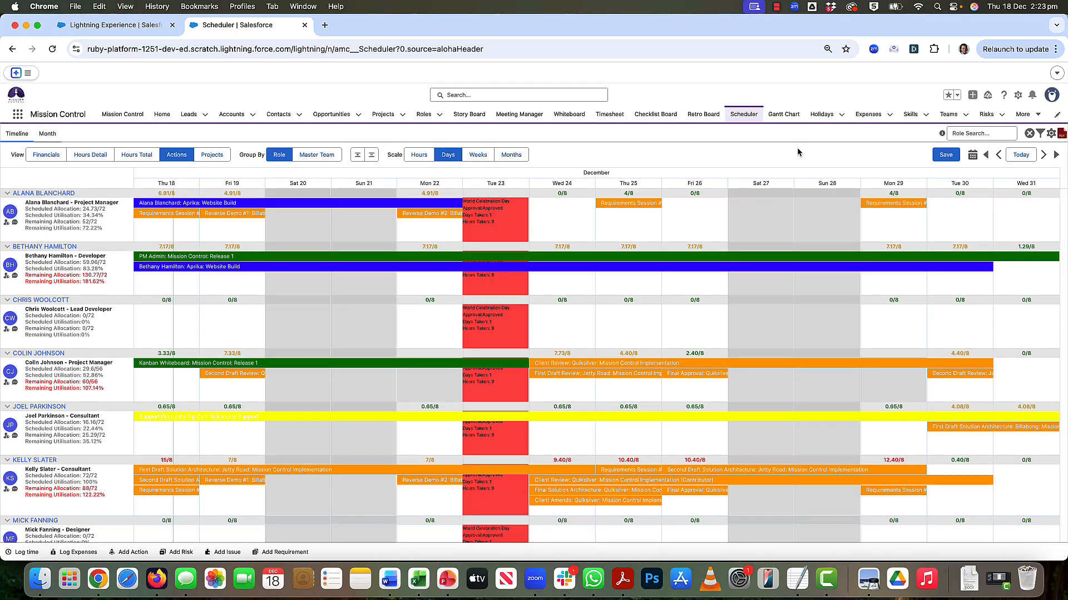
click(556, 229)
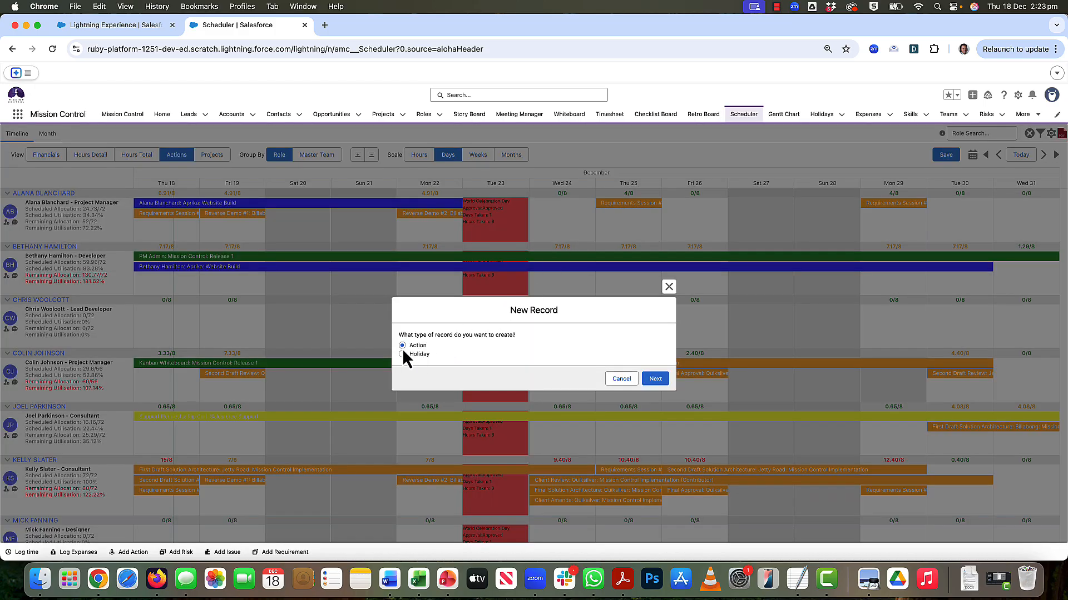
click(669, 287)
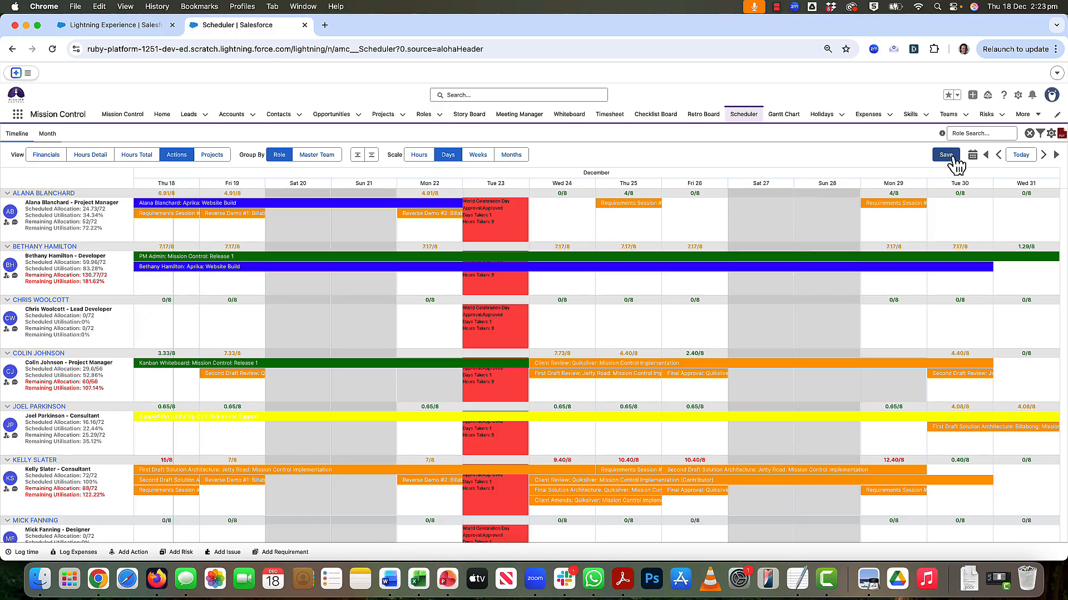
- Disable Display Job Title in the Scheduler Settings and save the settings
click(1051, 134)
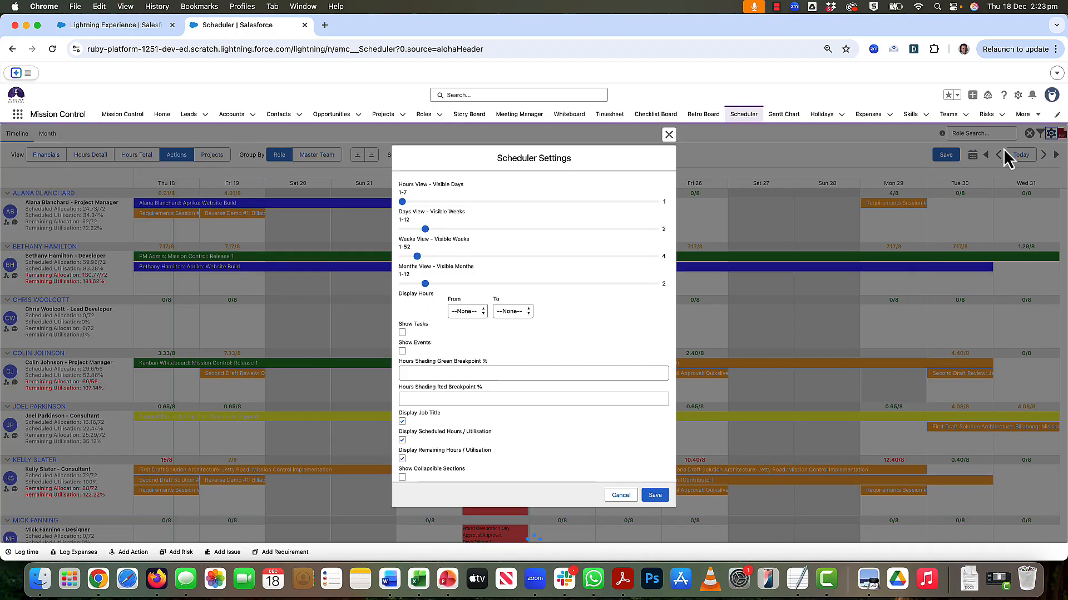
scroll(545, 367, down, 5)
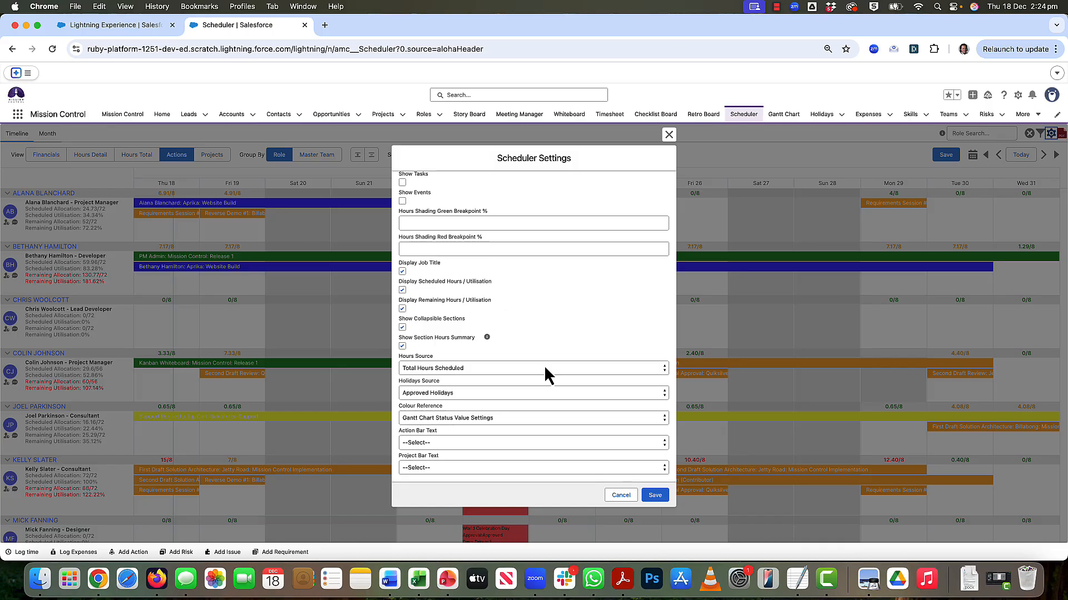
click(402, 271)
click(656, 496)
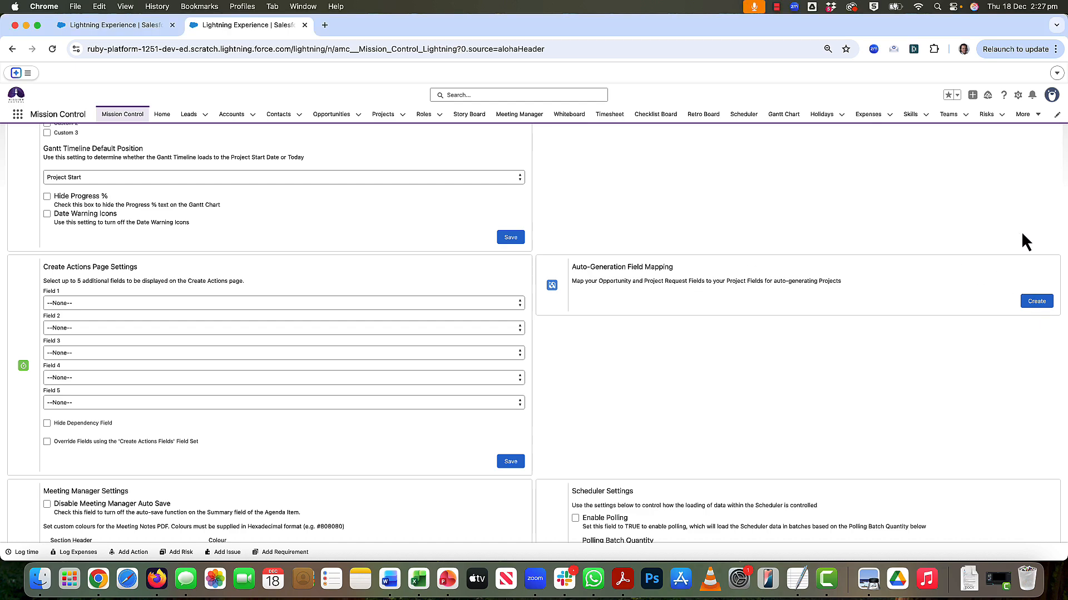
- Open the Auto-Generation Field Mapping, go to its record type configuration and check the record types available for custom Opportunity field mappings
click(1037, 305)
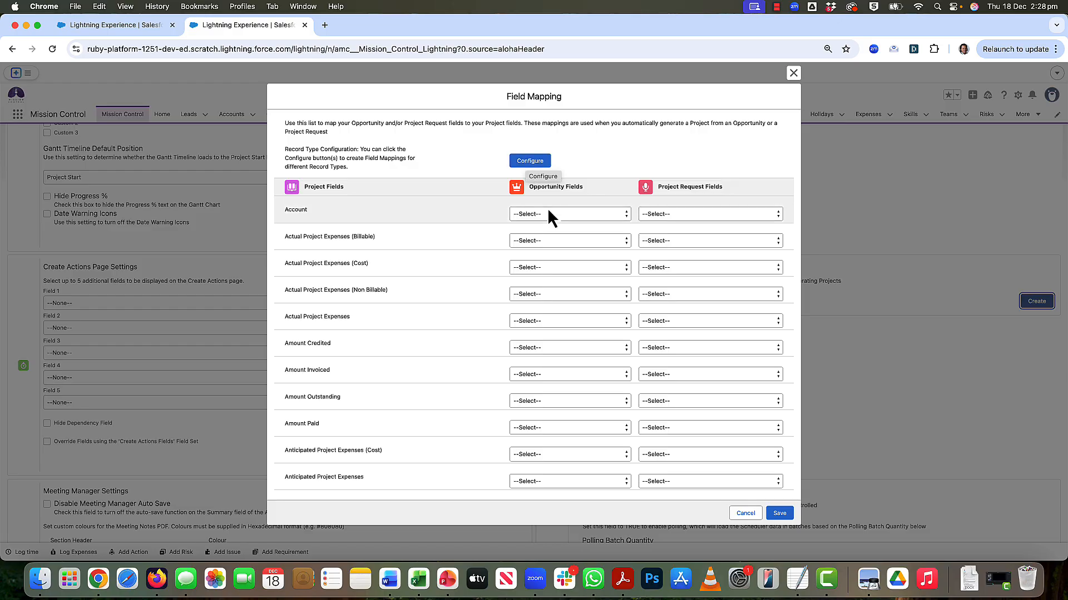
click(531, 162)
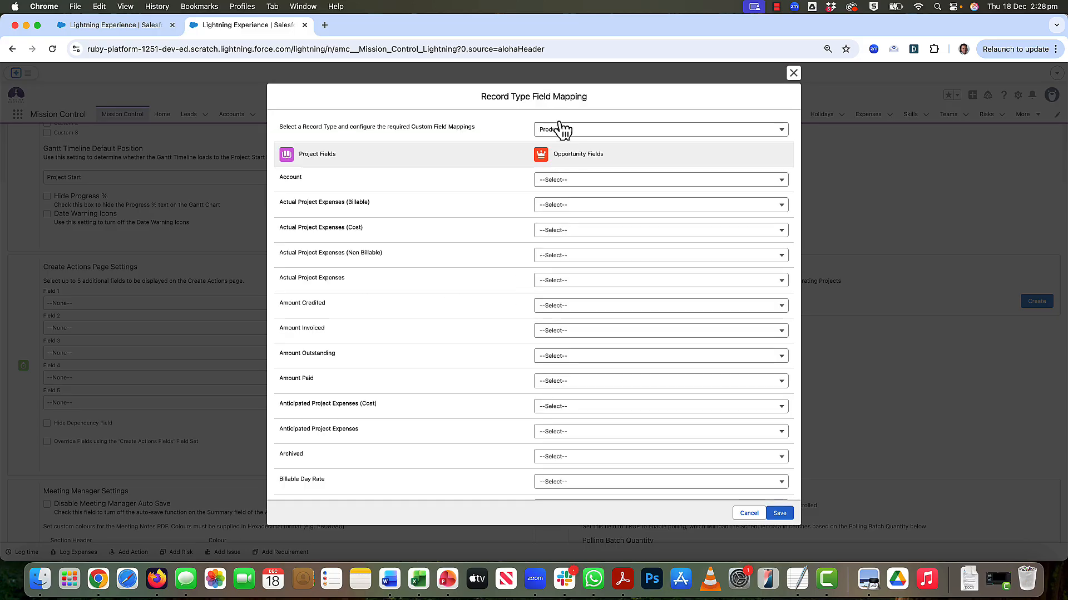
click(595, 132)
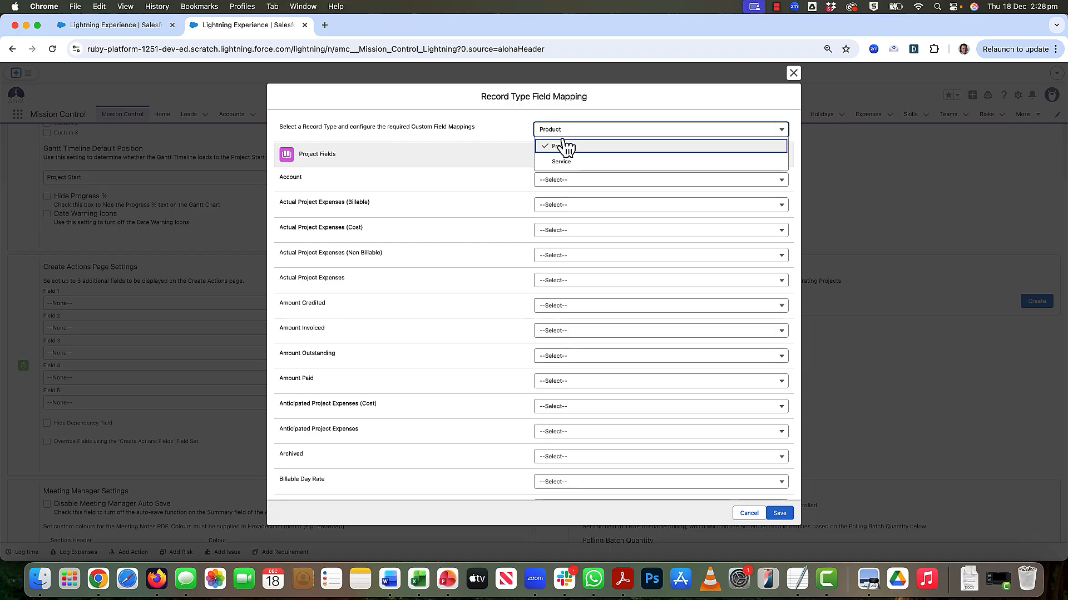
click(492, 125)
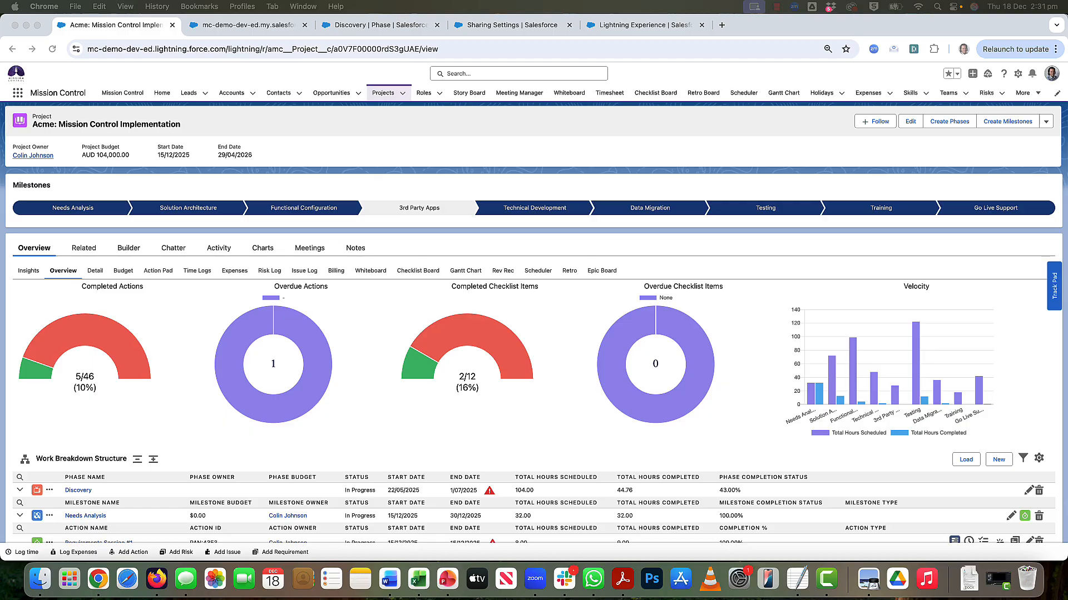
- Compare the Discovery phase across the Acme project's Work Breakdown Structure, the read-only client page and its phase record
click(362, 128)
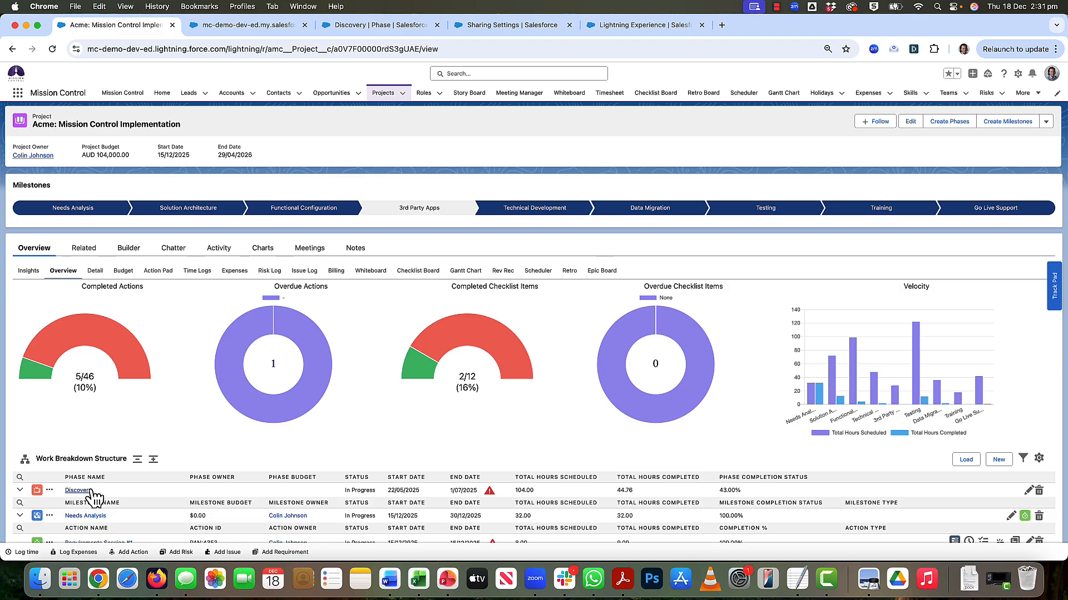
scroll(124, 488, down, 2)
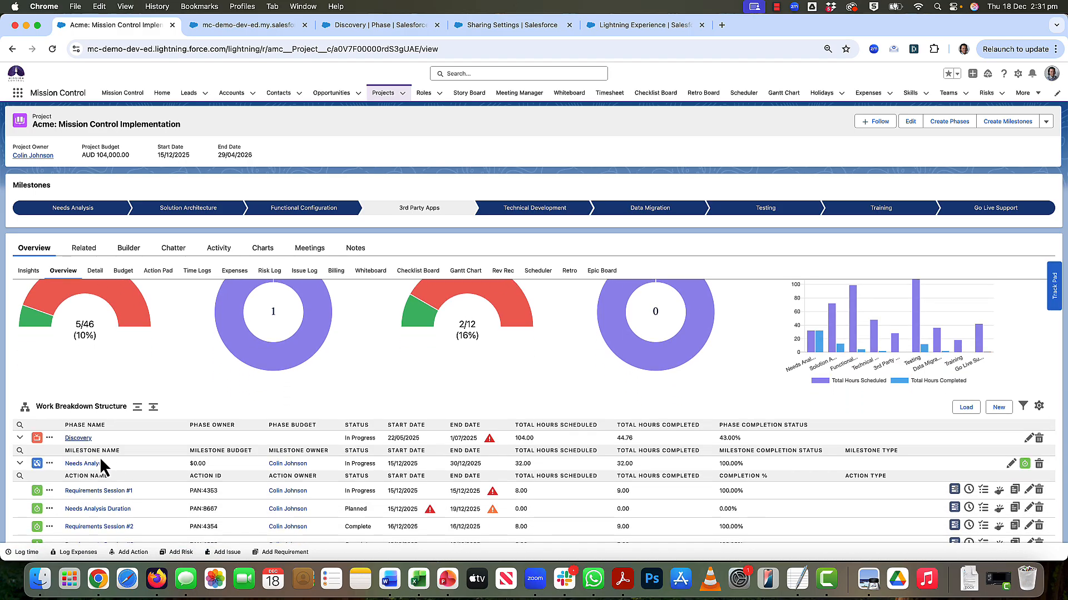
click(226, 28)
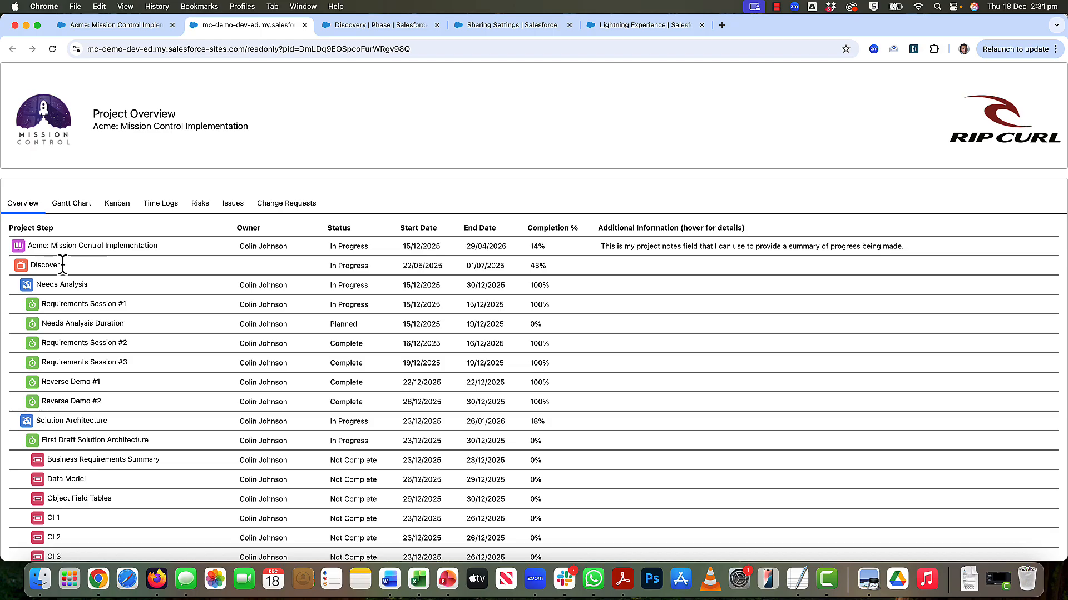
click(359, 27)
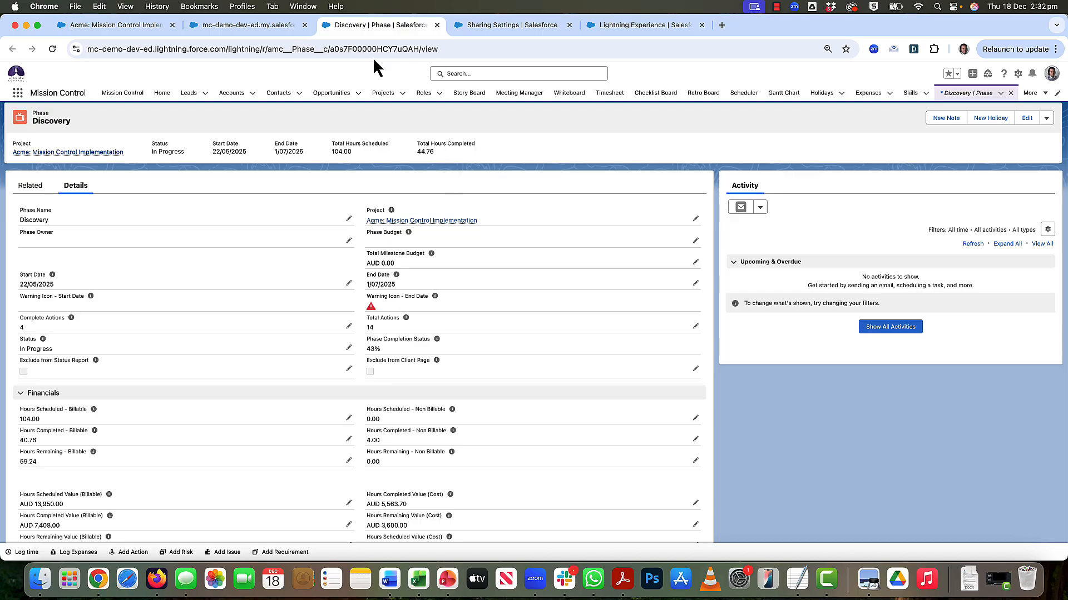
click(229, 26)
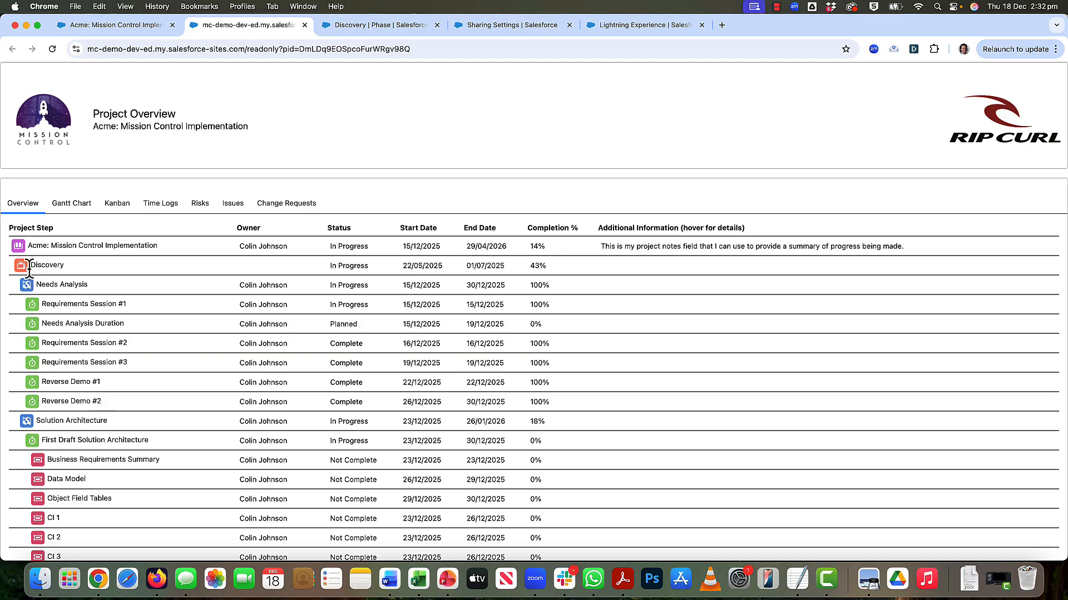
- Open the Phase sharing rule for the read-only site guest user, review its Exclude from Client Page criteria and return to the client page
click(486, 28)
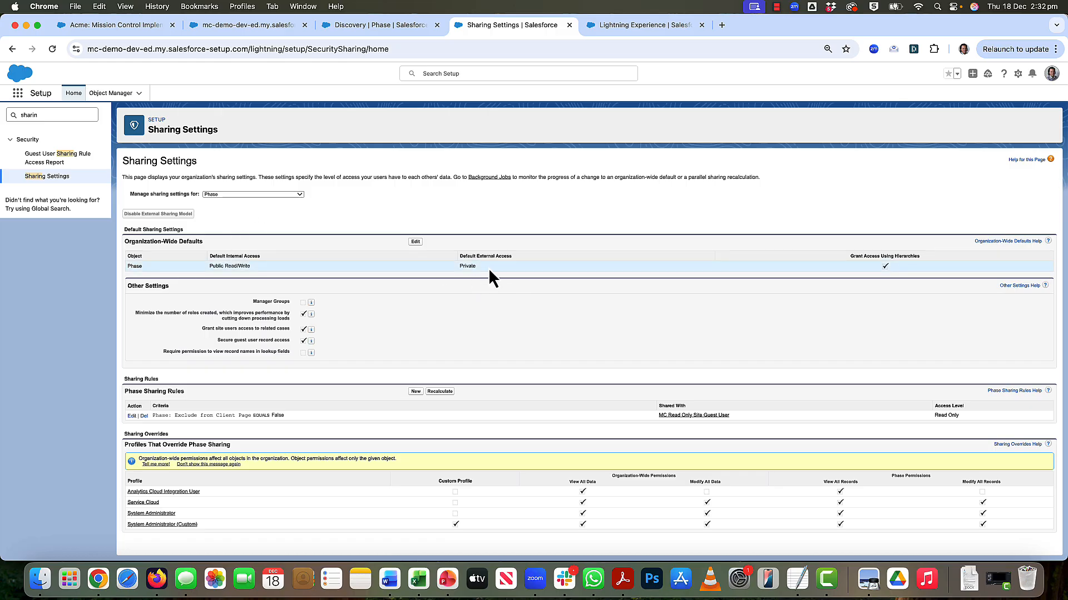
click(130, 416)
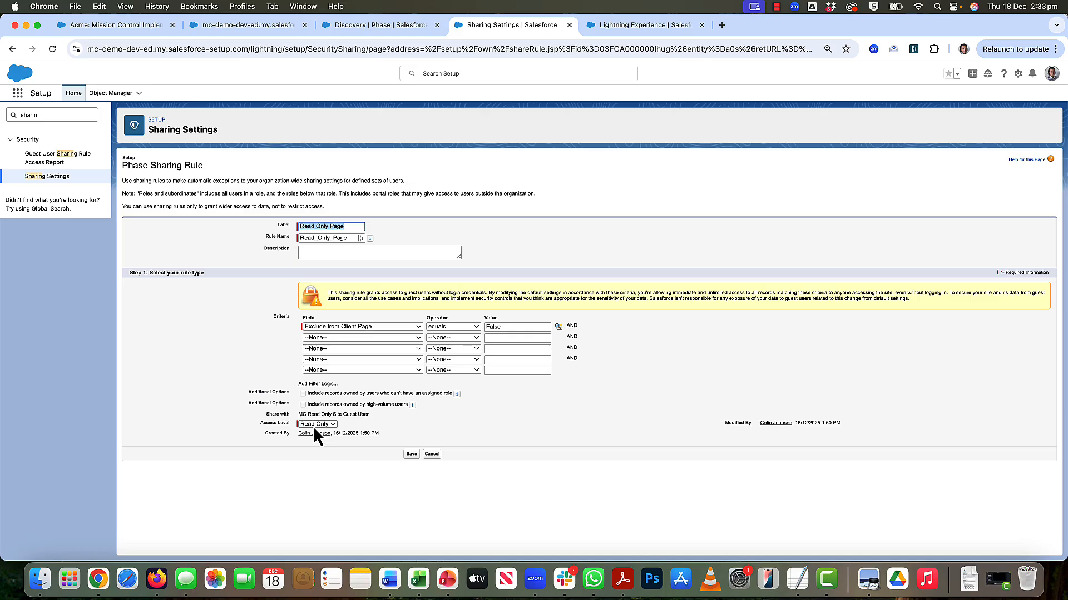
click(219, 31)
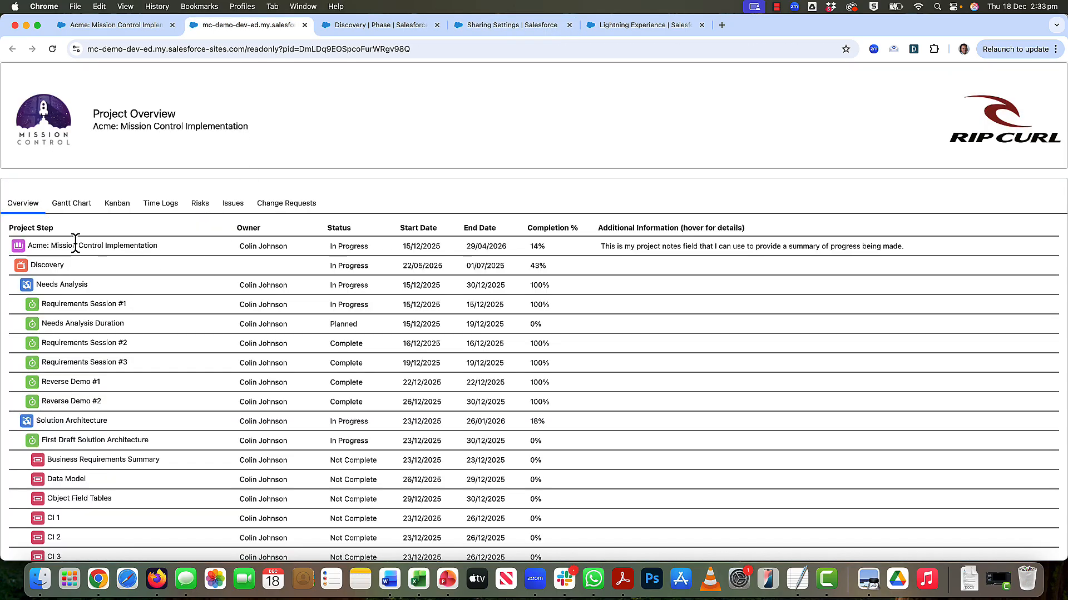